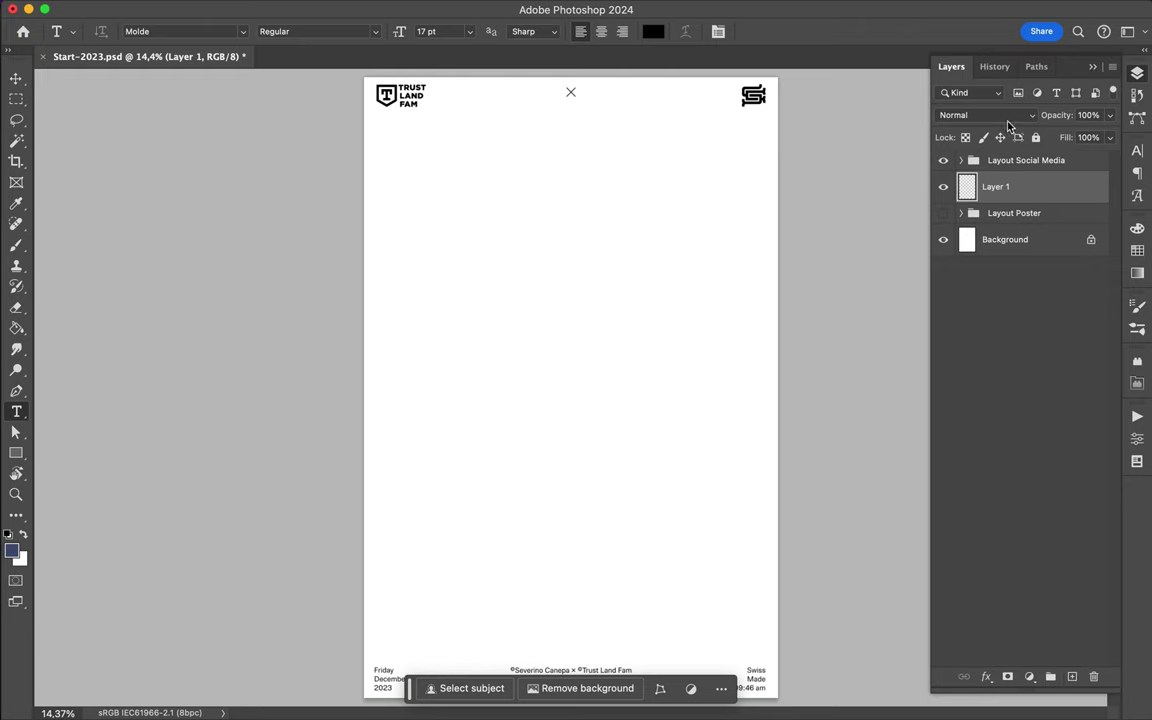
Move Layer 1 below the Layout Poster group and select the One Sided brush at 516 px
{"action": "left_click_drag", "start_coordinate": [1016, 188], "coordinate": [1008, 226]}
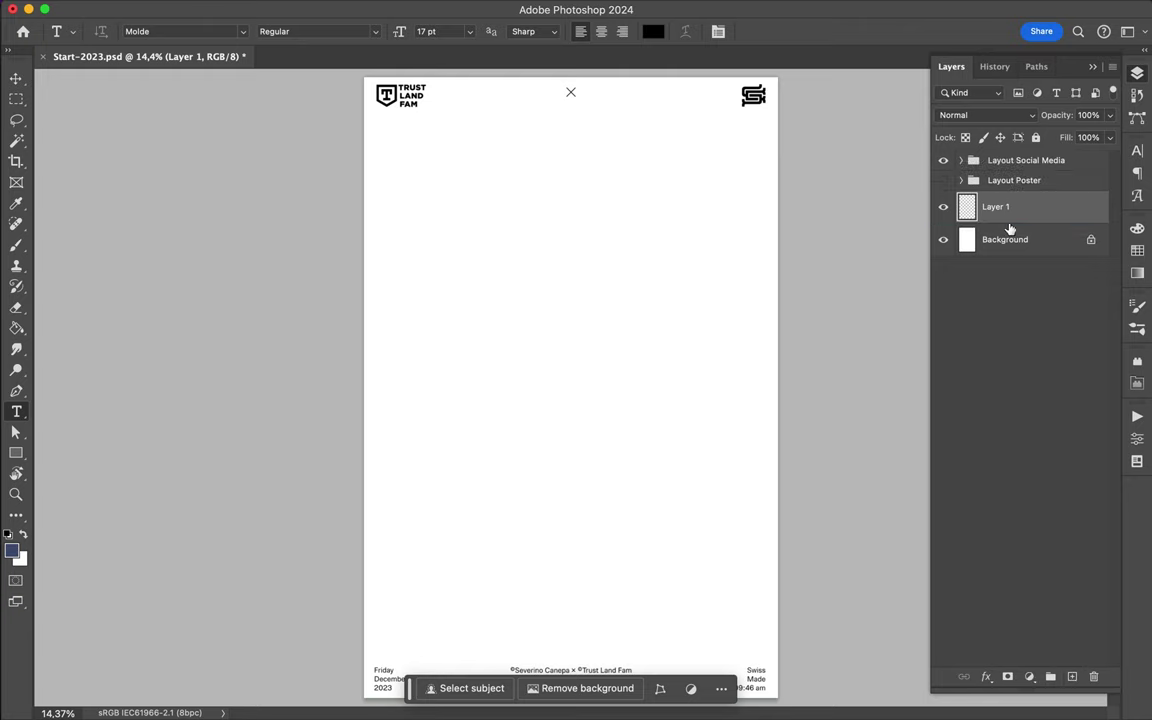
{"action": "key", "text": "b"}
{"action": "left_click", "coordinate": [105, 33]}
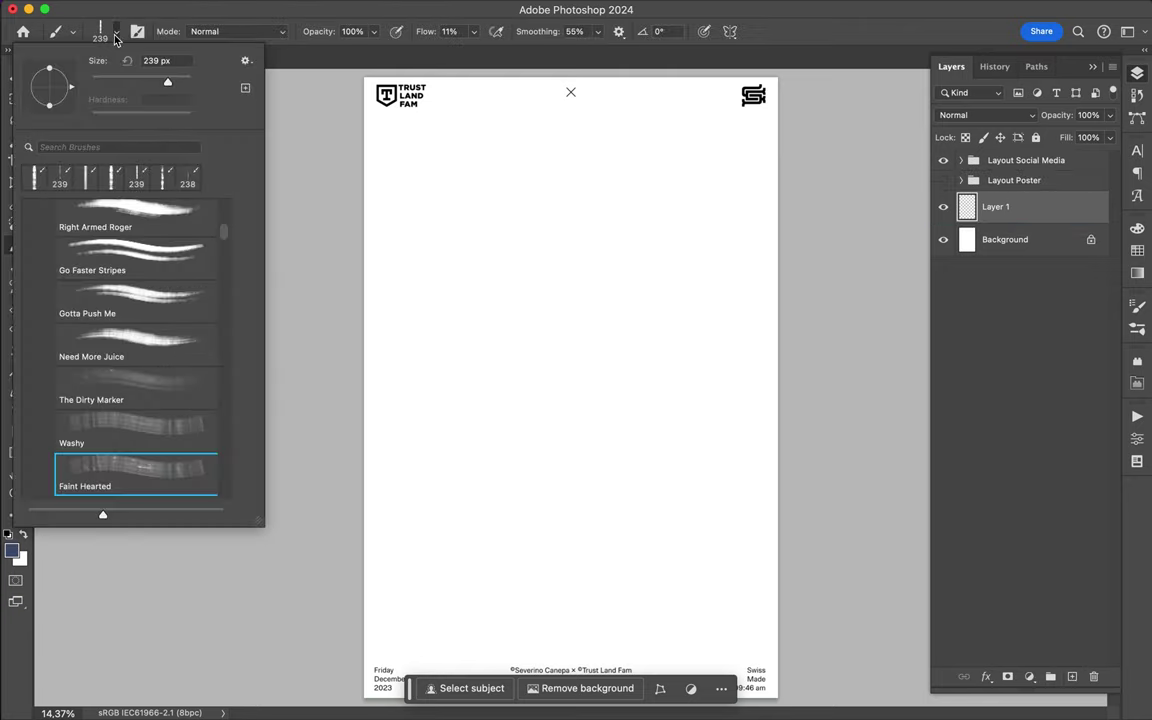
{"action": "scroll", "coordinate": [165, 280], "scroll_direction": "down", "scroll_amount": 5}
{"action": "scroll", "coordinate": [179, 310], "scroll_direction": "down", "scroll_amount": 5}
{"action": "scroll", "coordinate": [179, 310], "scroll_direction": "down", "scroll_amount": 5}
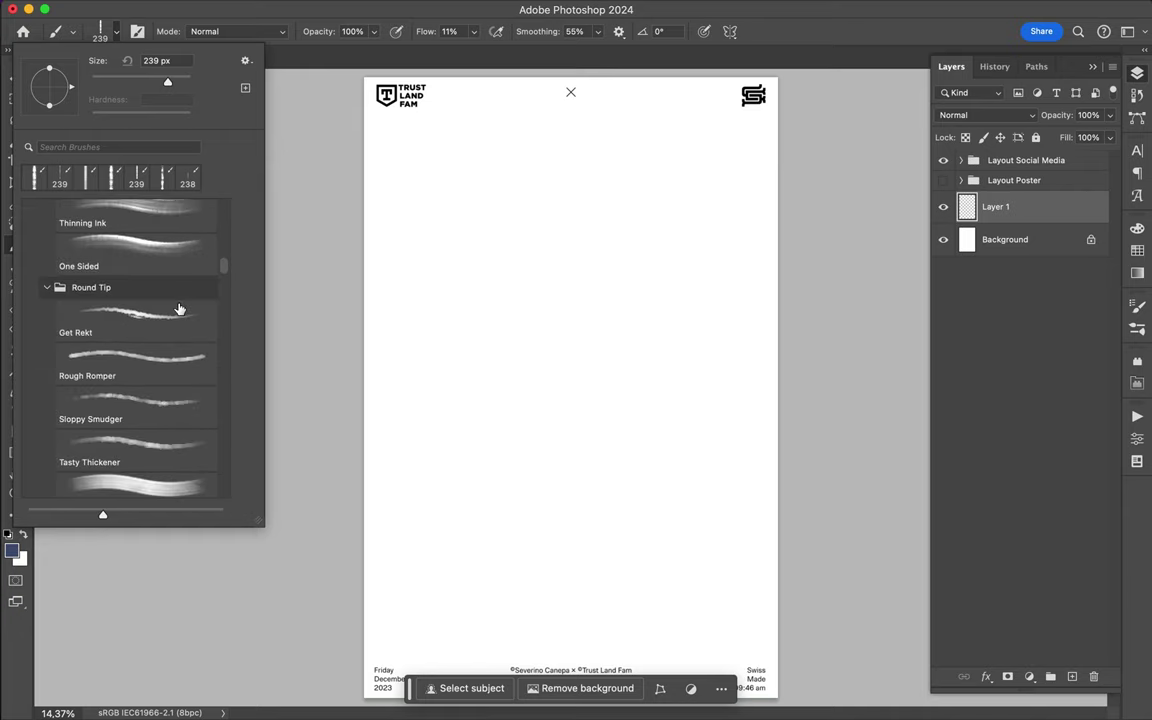
{"action": "scroll", "coordinate": [177, 306], "scroll_direction": "up", "scroll_amount": 1}
{"action": "left_click", "coordinate": [172, 282]}
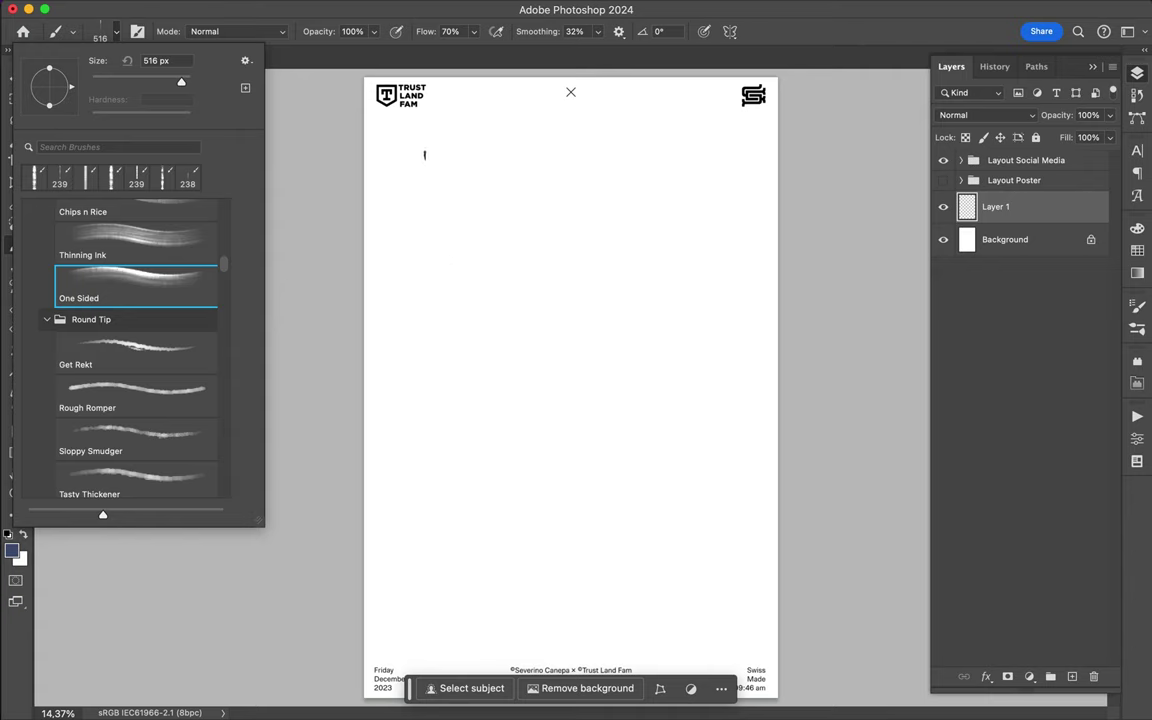
{"action": "left_click", "coordinate": [411, 195]}
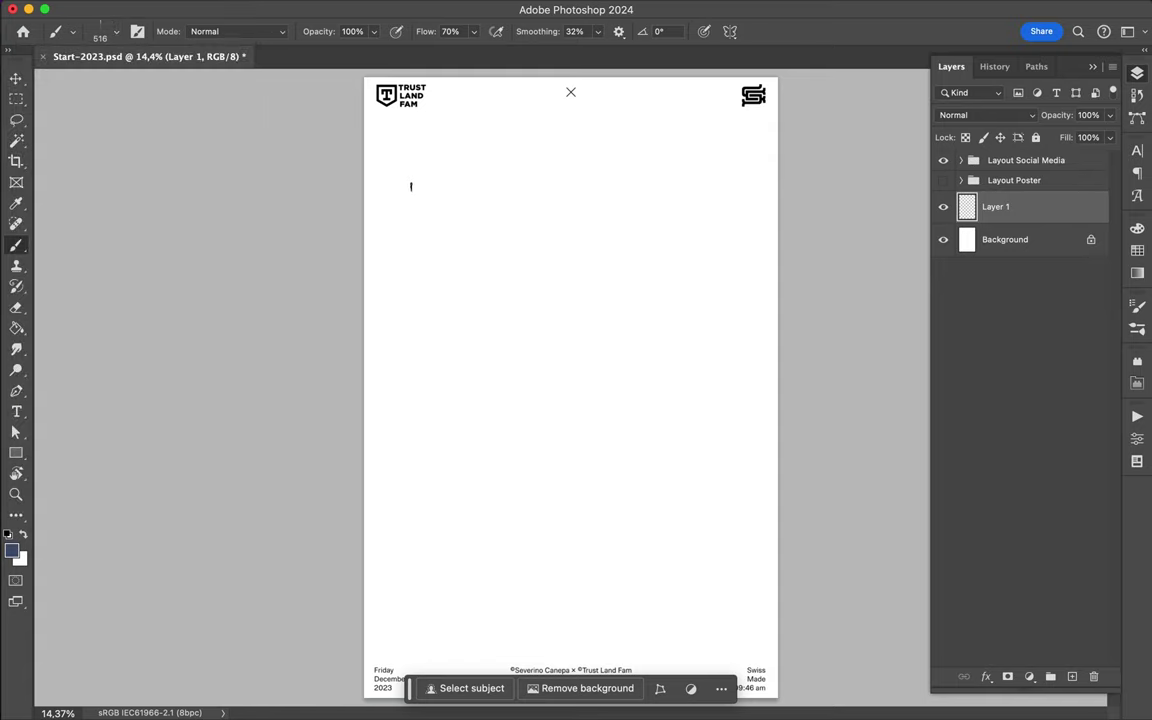
Undo the test stroke, switch to black, and paint a top-left L bracket and bottom-right J bracket
{"action": "left_click_drag", "start_coordinate": [410, 200], "coordinate": [413, 175]}
{"action": "key", "text": "super+z"}
{"action": "left_click", "coordinate": [7, 533]}
{"action": "left_click_drag", "start_coordinate": [411, 254], "coordinate": [408, 141]}
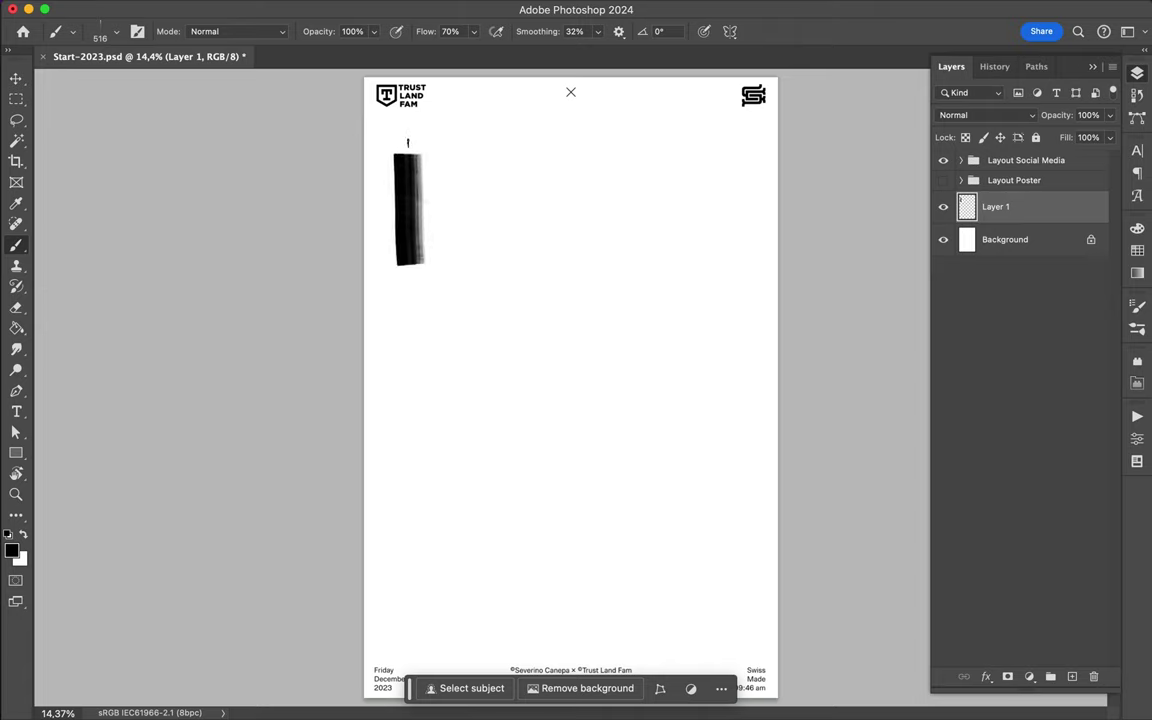
{"action": "left_click_drag", "start_coordinate": [403, 147], "coordinate": [495, 147]}
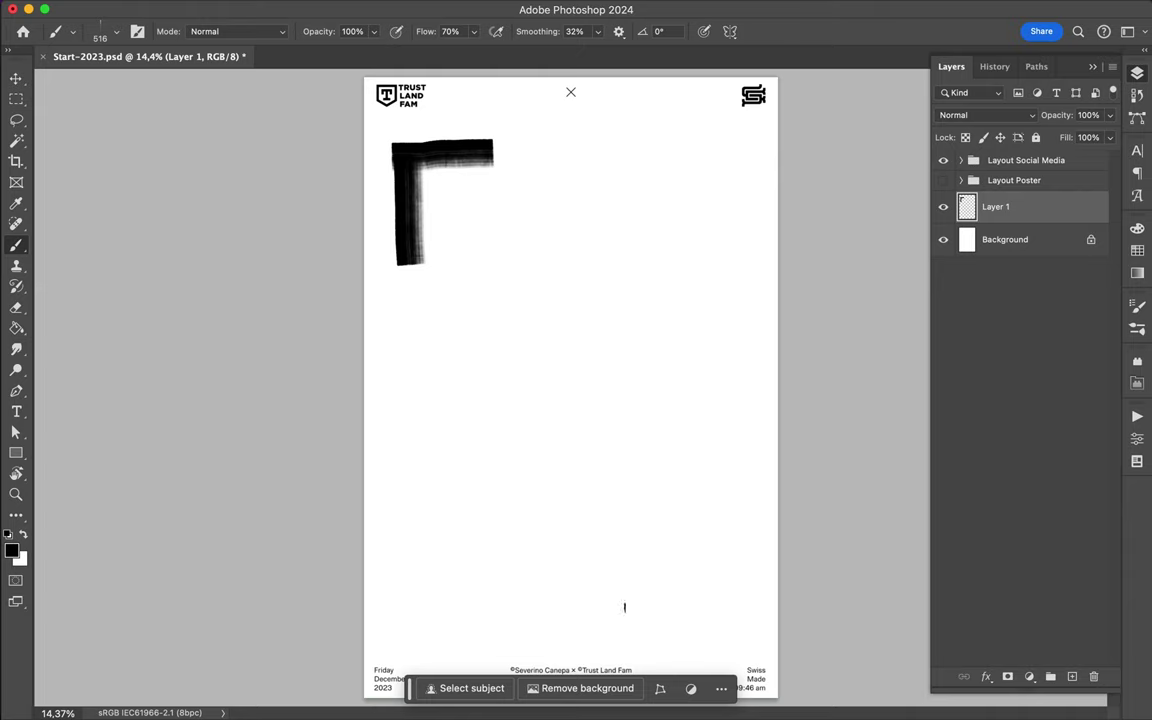
{"action": "mouse_move", "coordinate": [629, 604]}
{"action": "left_mouse_down"}
{"action": "mouse_move", "coordinate": [705, 595]}
{"action": "mouse_move", "coordinate": [707, 491]}
{"action": "left_mouse_up"}
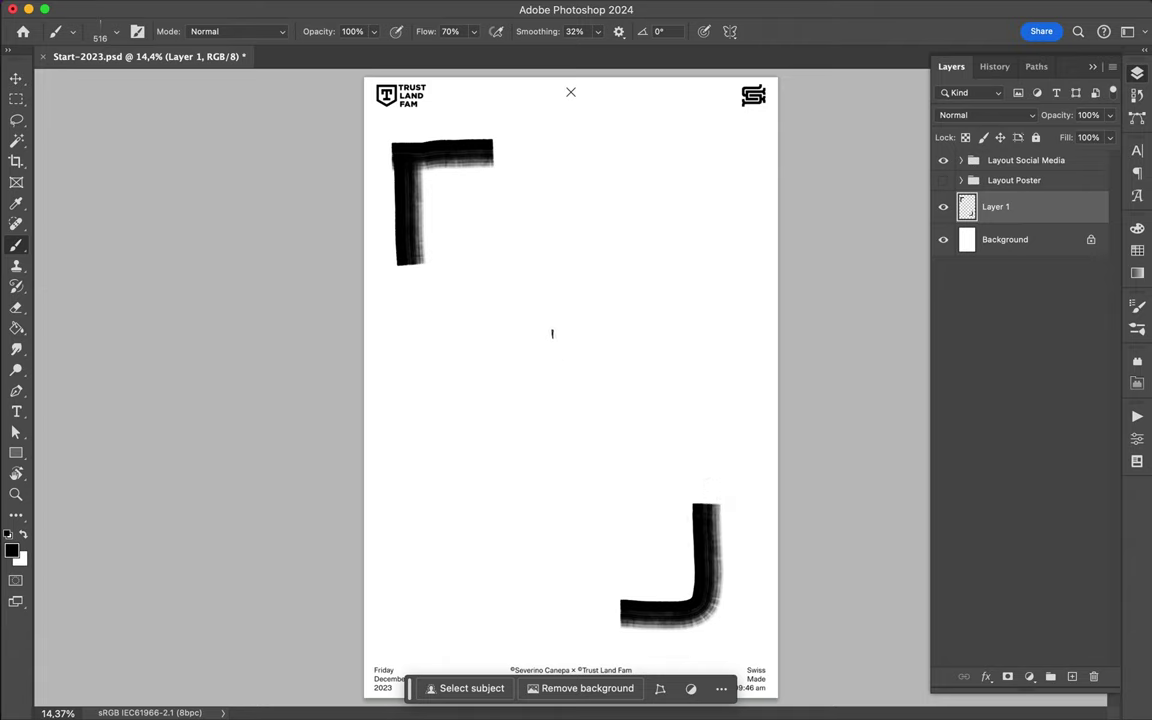
Paint three stacked horizontal bars in the poster centre
{"action": "left_click_drag", "start_coordinate": [541, 329], "coordinate": [607, 329]}
{"action": "left_click_drag", "start_coordinate": [541, 364], "coordinate": [606, 366]}
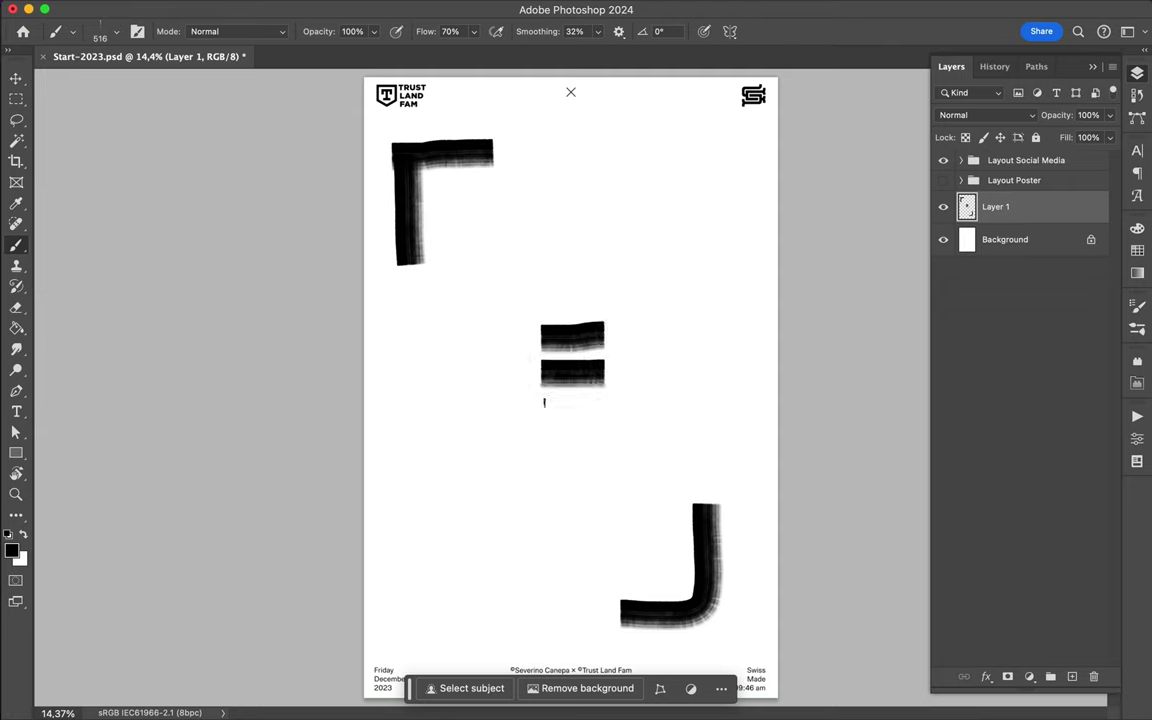
{"action": "left_click_drag", "start_coordinate": [540, 403], "coordinate": [607, 403]}
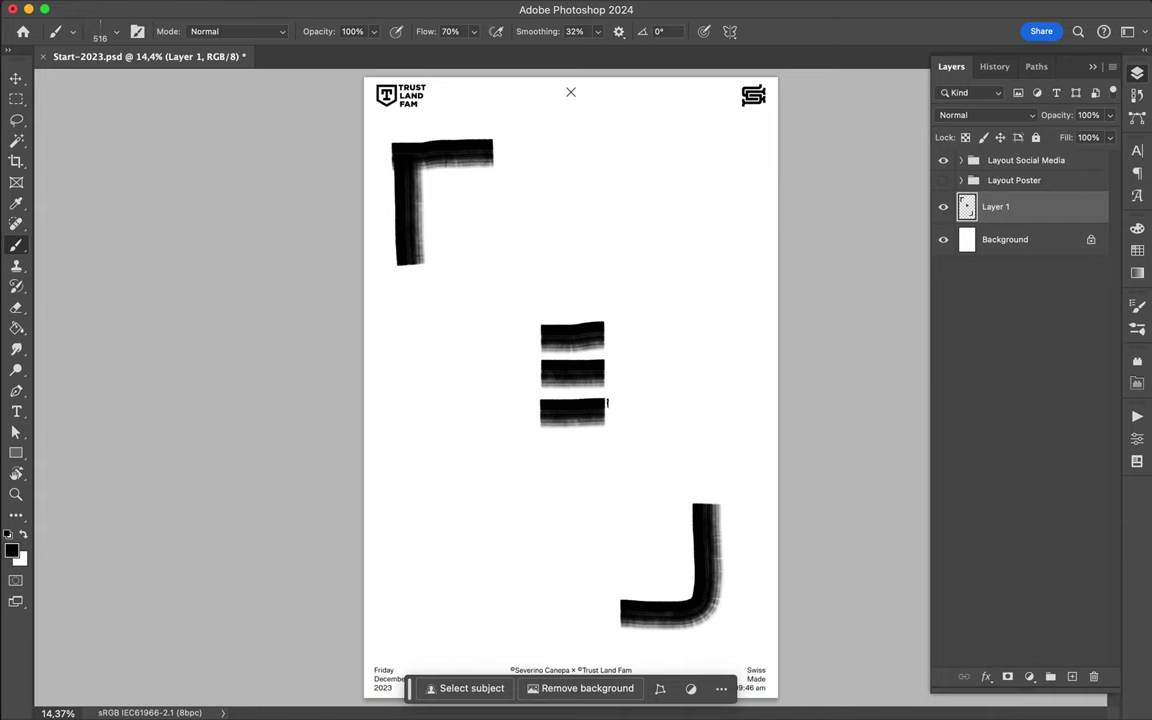
Try the Moist Wedge and Big Boy Bold brushes on a short top-left bar, then undo it
{"action": "left_click", "coordinate": [117, 33]}
{"action": "left_click", "coordinate": [104, 232]}
{"action": "scroll", "coordinate": [106, 233], "scroll_direction": "down", "scroll_amount": 3}
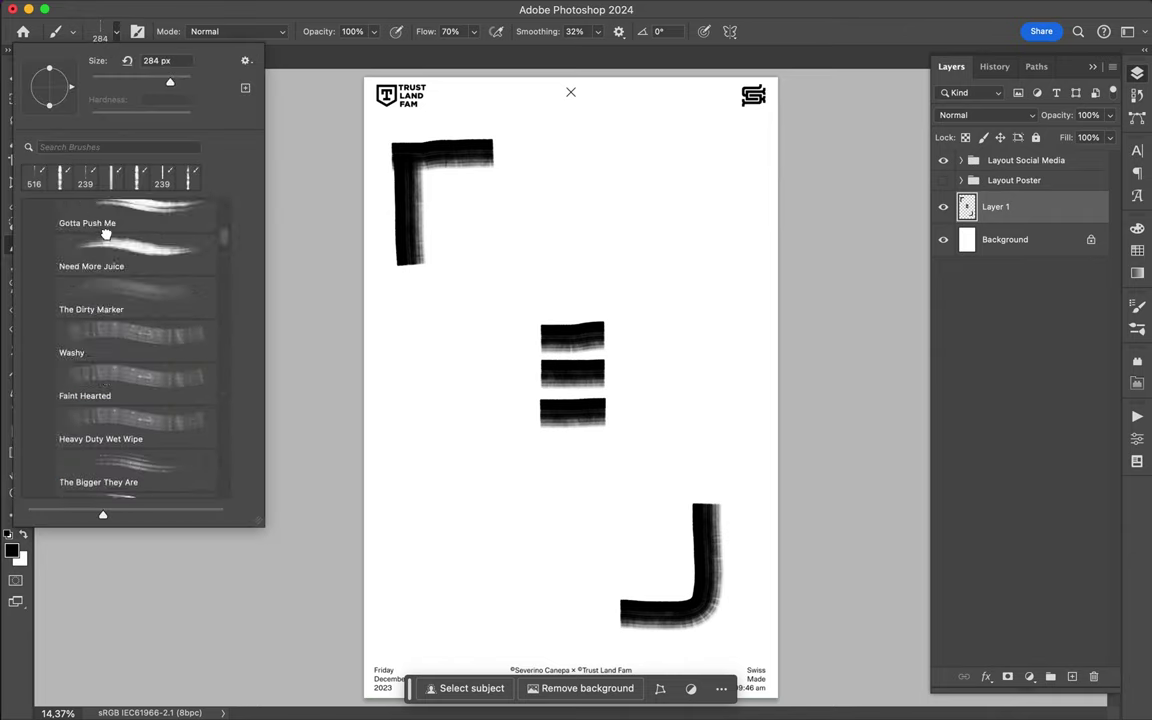
{"action": "scroll", "coordinate": [106, 233], "scroll_direction": "up", "scroll_amount": 5}
{"action": "left_click", "coordinate": [110, 240]}
{"action": "scroll", "coordinate": [112, 245], "scroll_direction": "up", "scroll_amount": 1}
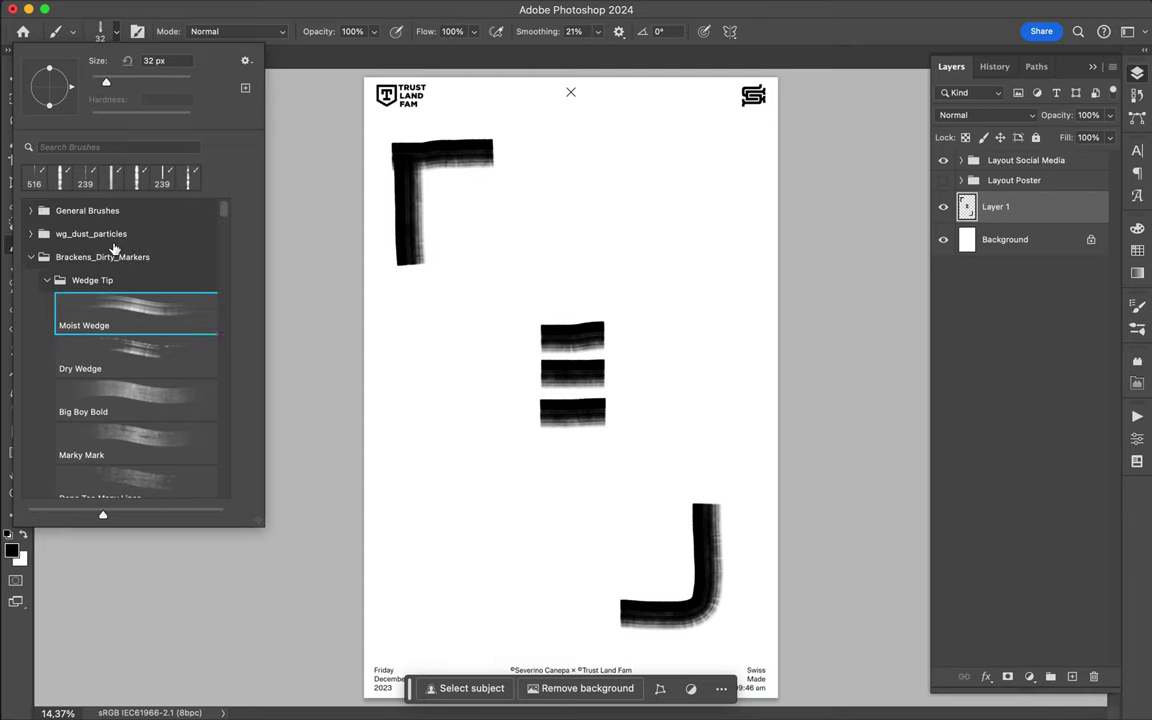
{"action": "scroll", "coordinate": [115, 248], "scroll_direction": "down", "scroll_amount": 1}
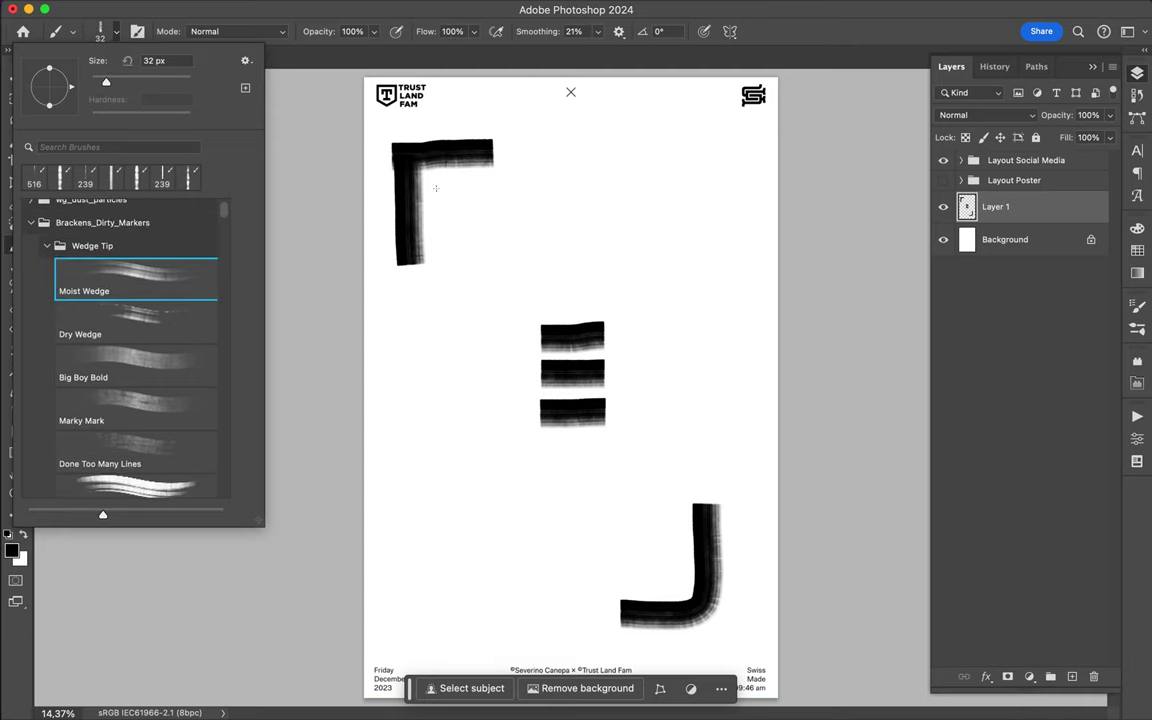
{"action": "left_click", "coordinate": [173, 351]}
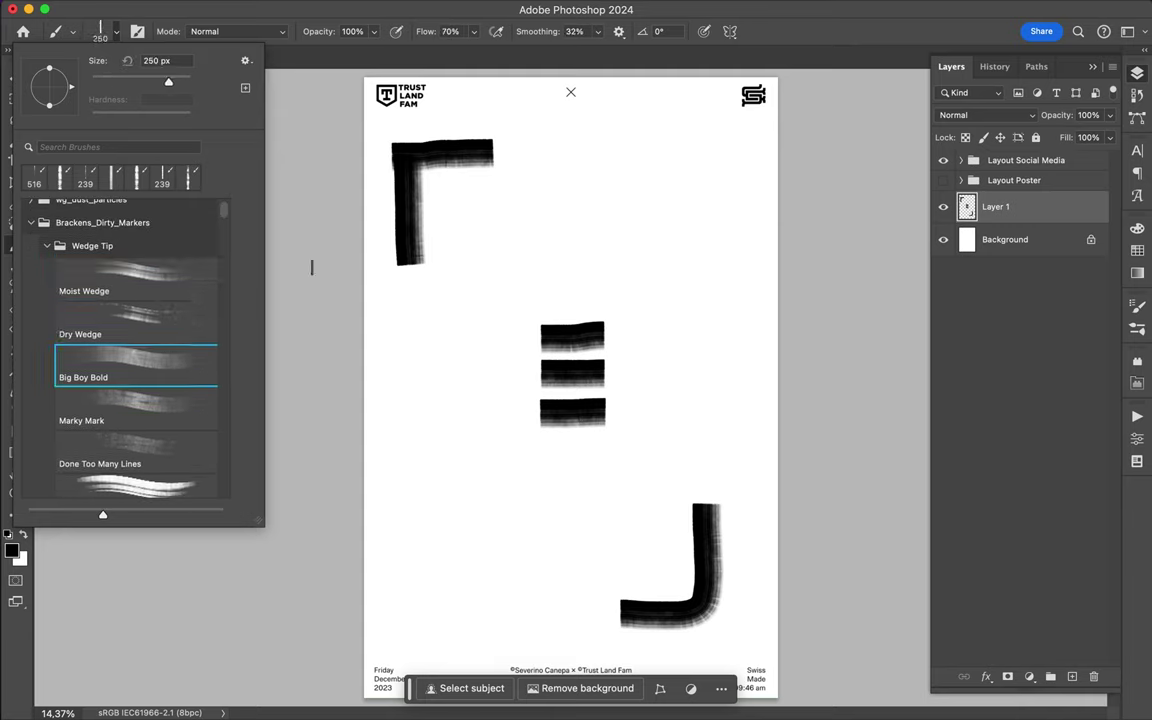
{"action": "left_click", "coordinate": [433, 180]}
{"action": "left_click_drag", "start_coordinate": [433, 180], "coordinate": [485, 180]}
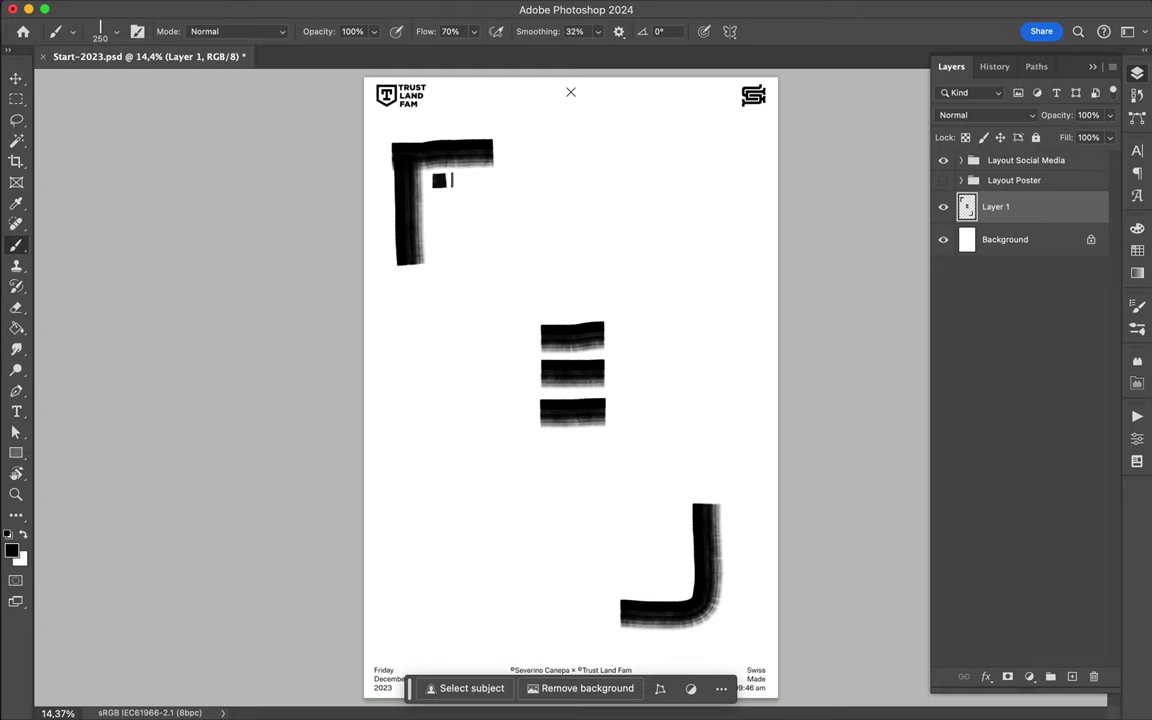
{"action": "key", "text": "ctrl+z"}
With the Marky Mark brush, paint short bars inside both corner brackets
{"action": "left_click", "coordinate": [109, 37]}
{"action": "left_click", "coordinate": [140, 408]}
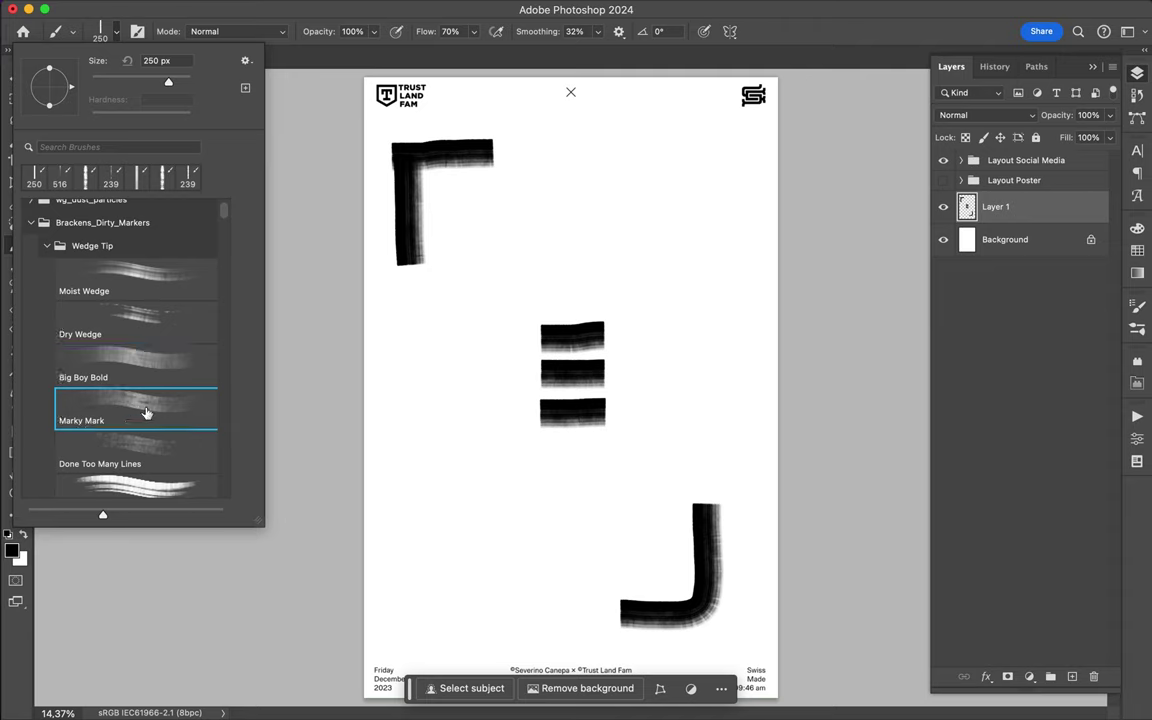
{"action": "left_click", "coordinate": [433, 181]}
{"action": "left_click_drag", "start_coordinate": [433, 180], "coordinate": [493, 180]}
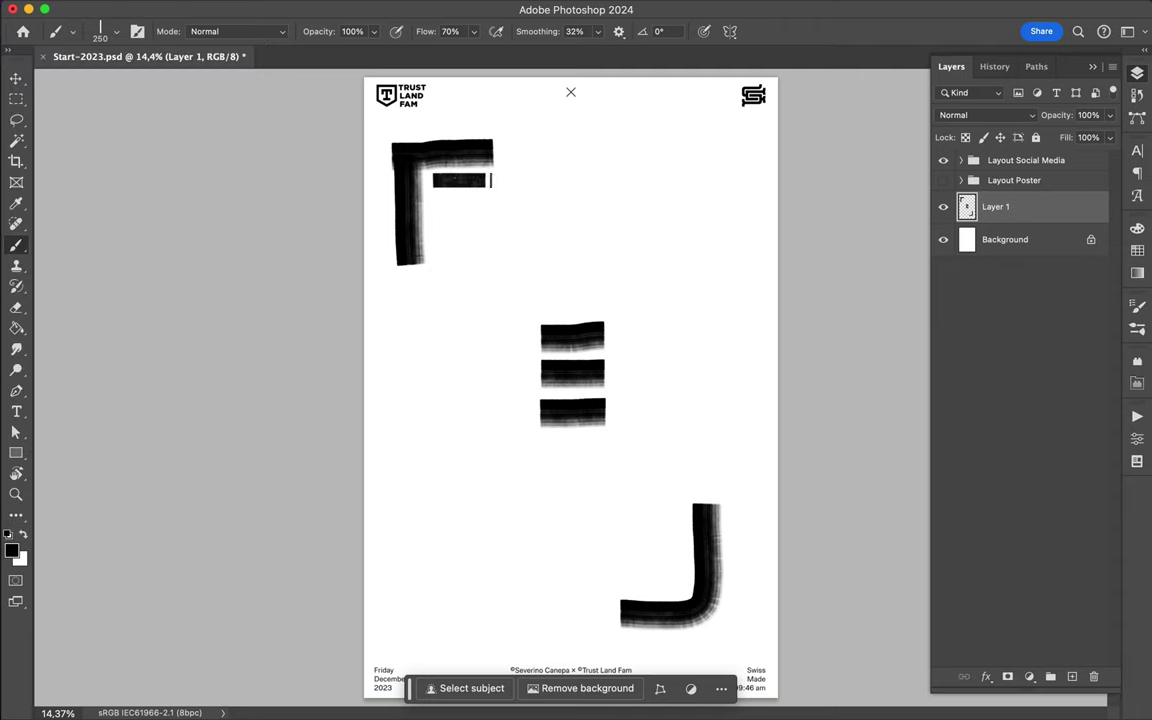
{"action": "left_click_drag", "start_coordinate": [624, 586], "coordinate": [688, 585]}
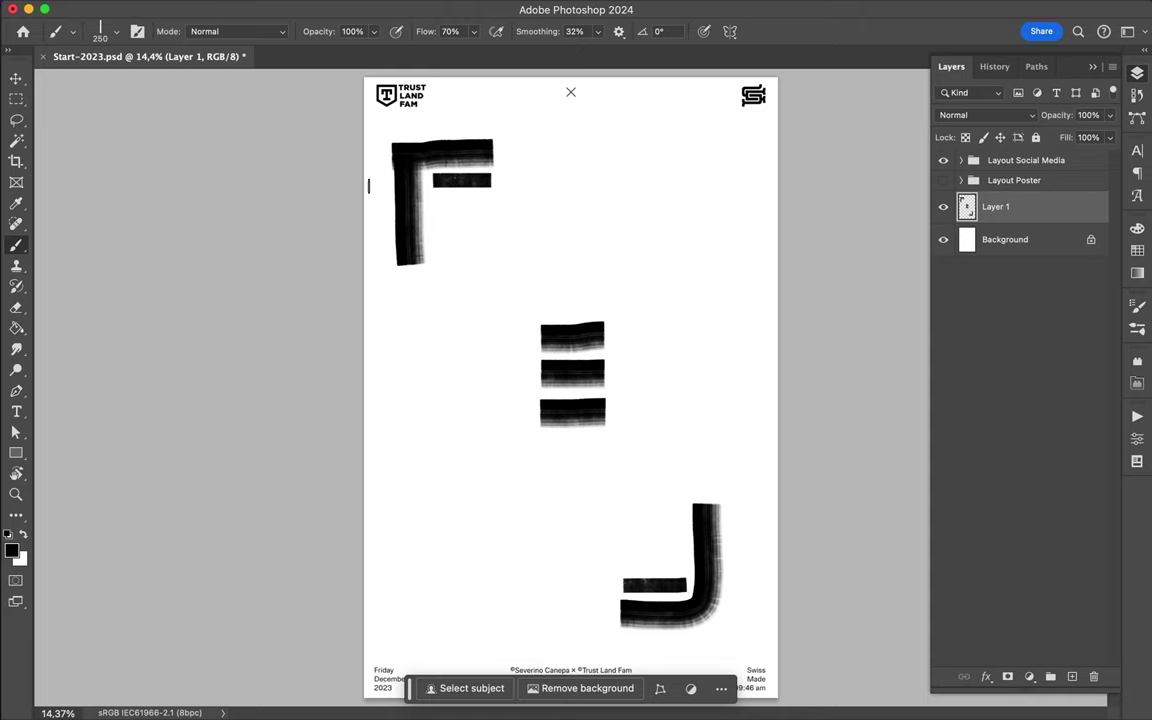
With the Done Too Many Lines brush, paint two long vertical lines
{"action": "left_click", "coordinate": [92, 34]}
{"action": "left_click", "coordinate": [137, 447]}
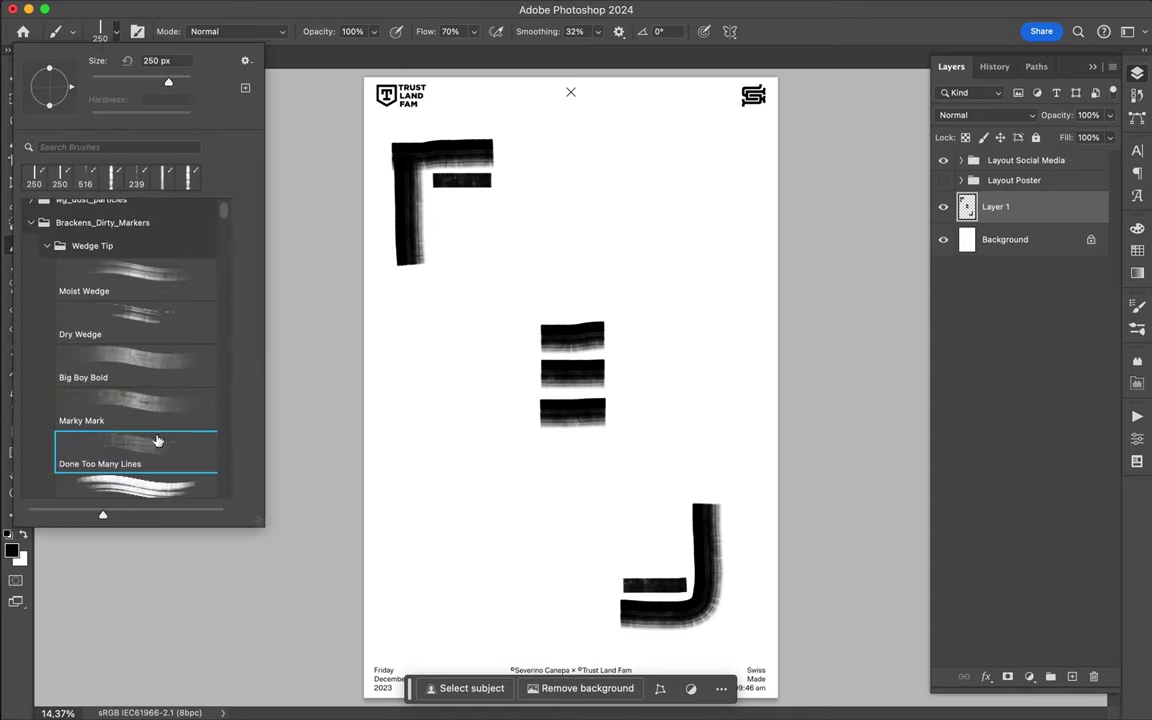
{"action": "left_click", "coordinate": [449, 203]}
{"action": "left_click_drag", "start_coordinate": [449, 203], "coordinate": [447, 421]}
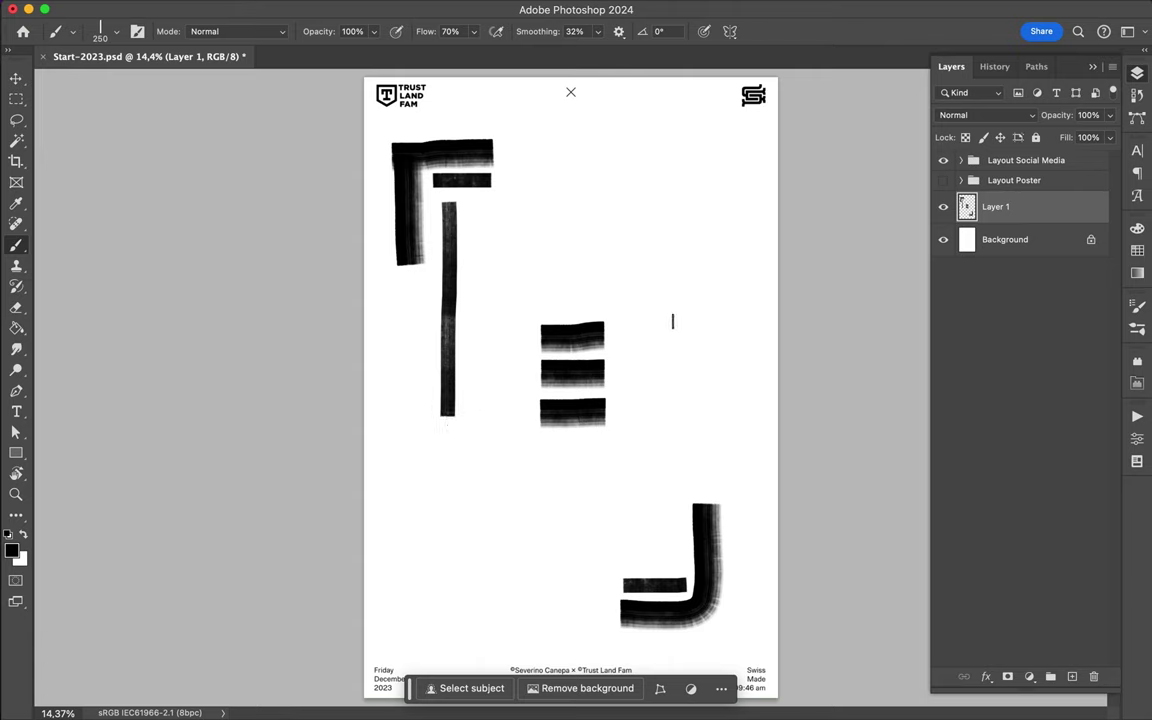
{"action": "left_click_drag", "start_coordinate": [671, 320], "coordinate": [673, 568]}
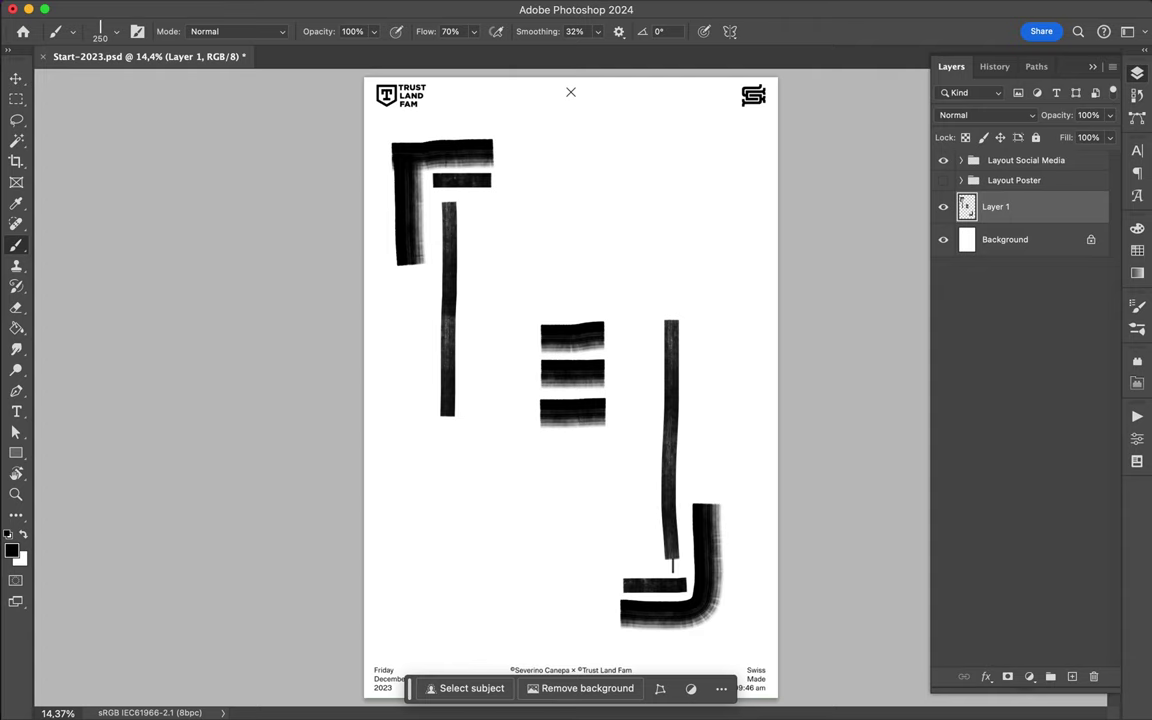
{"action": "left_click", "coordinate": [116, 31]}
With the I'm Hurt brush, paint short striped bars inside both corner brackets
{"action": "scroll", "coordinate": [120, 345], "scroll_direction": "down", "scroll_amount": 2}
{"action": "scroll", "coordinate": [130, 400], "scroll_direction": "down", "scroll_amount": 1}
{"action": "left_click", "coordinate": [130, 405]}
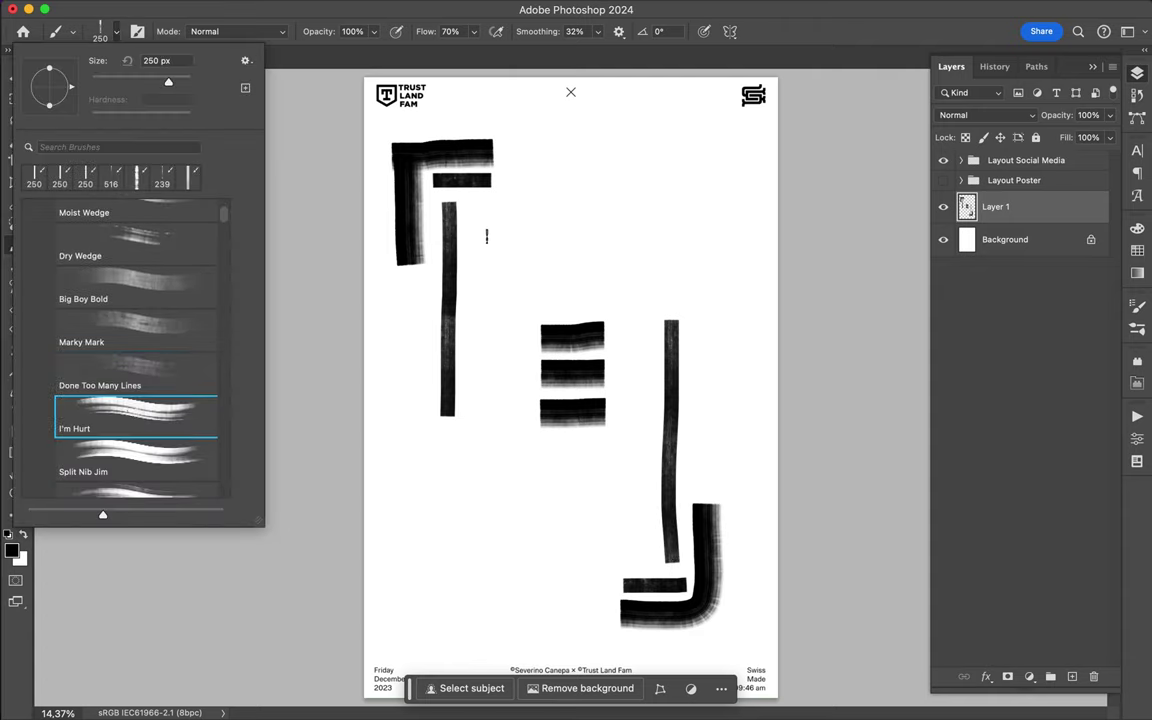
{"action": "left_click", "coordinate": [464, 208]}
{"action": "left_click_drag", "start_coordinate": [464, 208], "coordinate": [493, 207]}
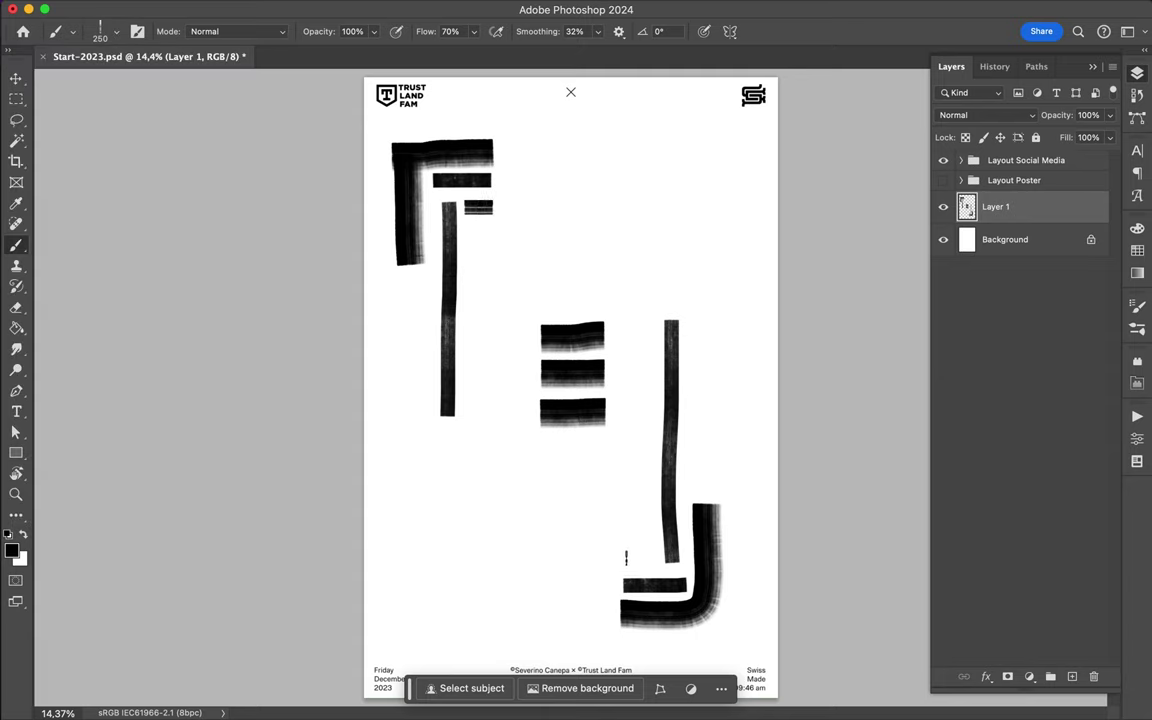
{"action": "left_click_drag", "start_coordinate": [625, 556], "coordinate": [660, 556]}
Paint a rough rectangular frame around the three central bars
{"action": "left_click_drag", "start_coordinate": [528, 318], "coordinate": [531, 418]}
{"action": "key", "text": "ctrl+z"}
{"action": "left_click_drag", "start_coordinate": [525, 314], "coordinate": [525, 450]}
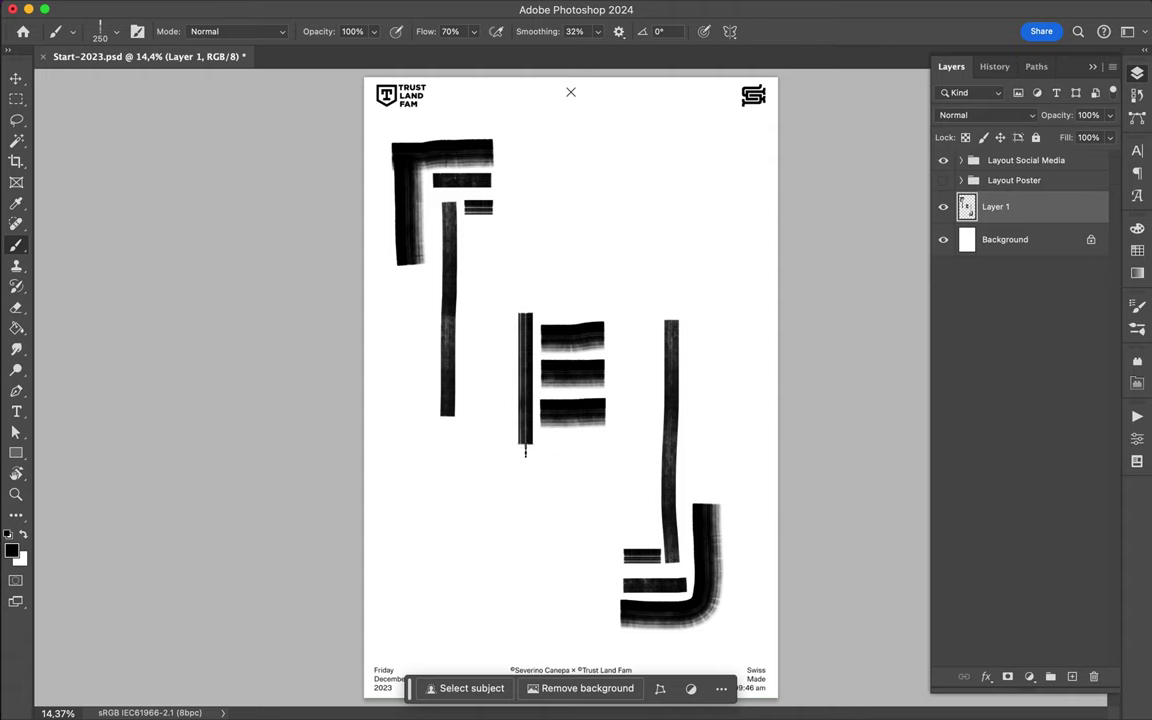
{"action": "left_click_drag", "start_coordinate": [529, 440], "coordinate": [617, 442]}
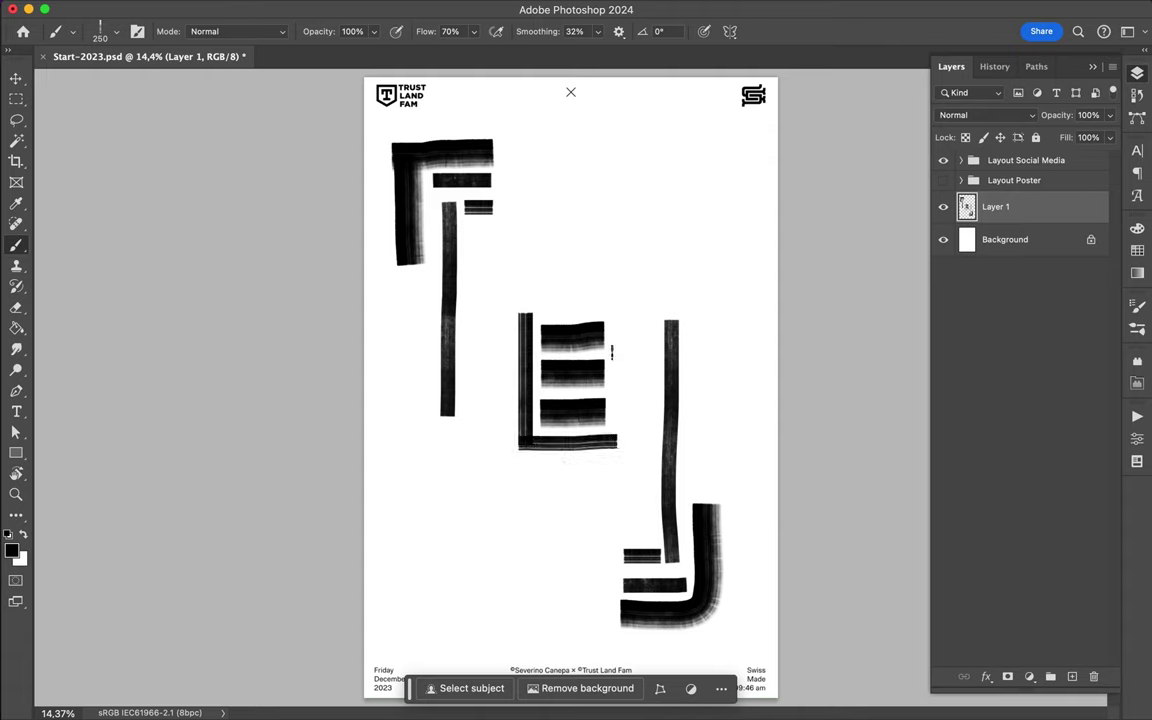
{"action": "left_click_drag", "start_coordinate": [615, 320], "coordinate": [619, 448]}
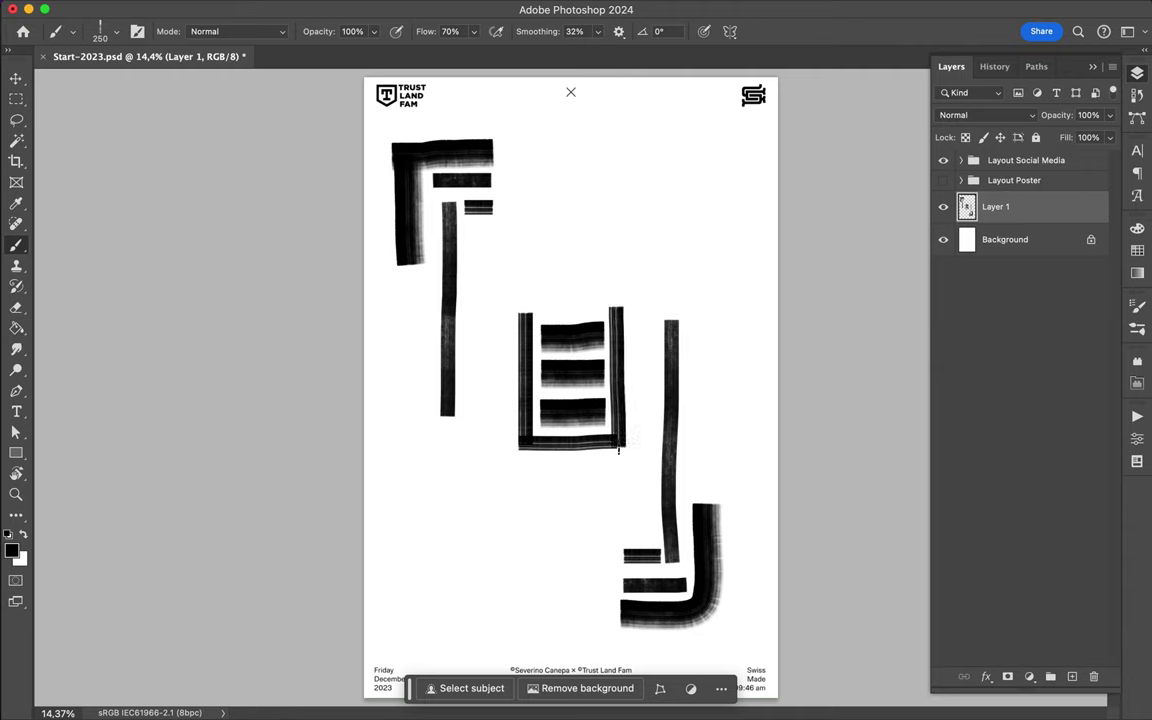
{"action": "left_click_drag", "start_coordinate": [519, 303], "coordinate": [621, 302]}
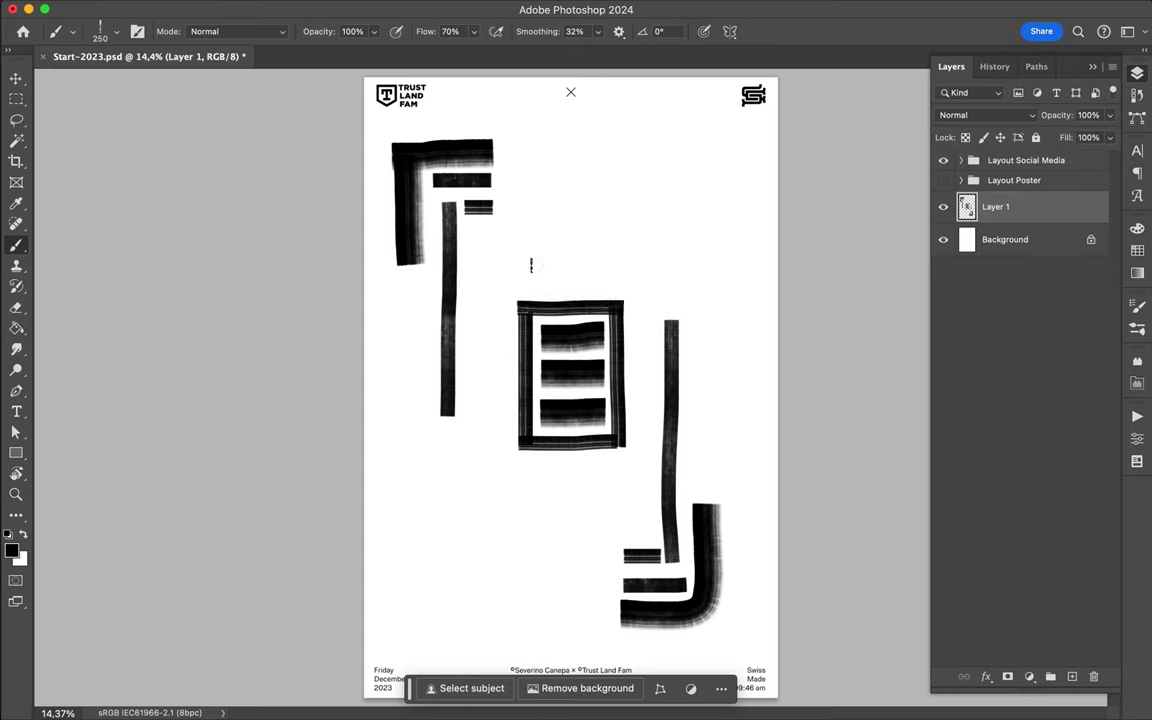
Add short bars below the left corner shape and beside the right vertical line
{"action": "left_click_drag", "start_coordinate": [404, 278], "coordinate": [437, 277]}
{"action": "left_click_drag", "start_coordinate": [679, 490], "coordinate": [720, 490]}
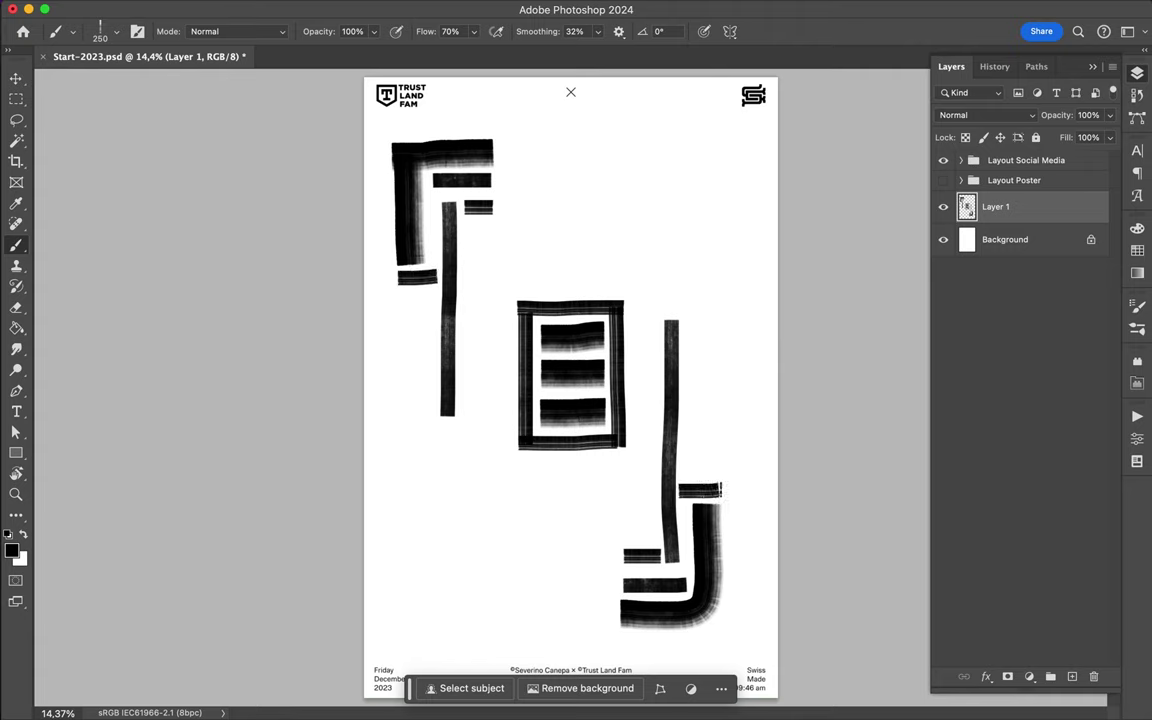
{"action": "left_click", "coordinate": [106, 32]}
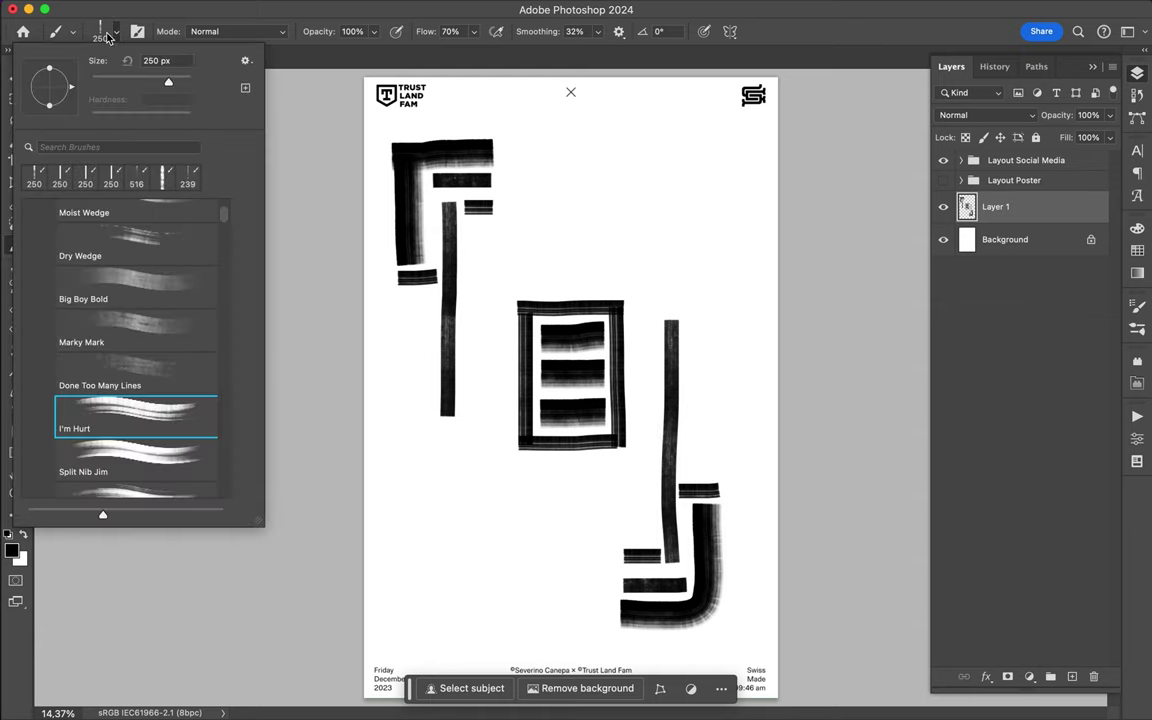
Try the Split Nib Jim brush with a short vertical stroke, then undo it
{"action": "left_click", "coordinate": [166, 467]}
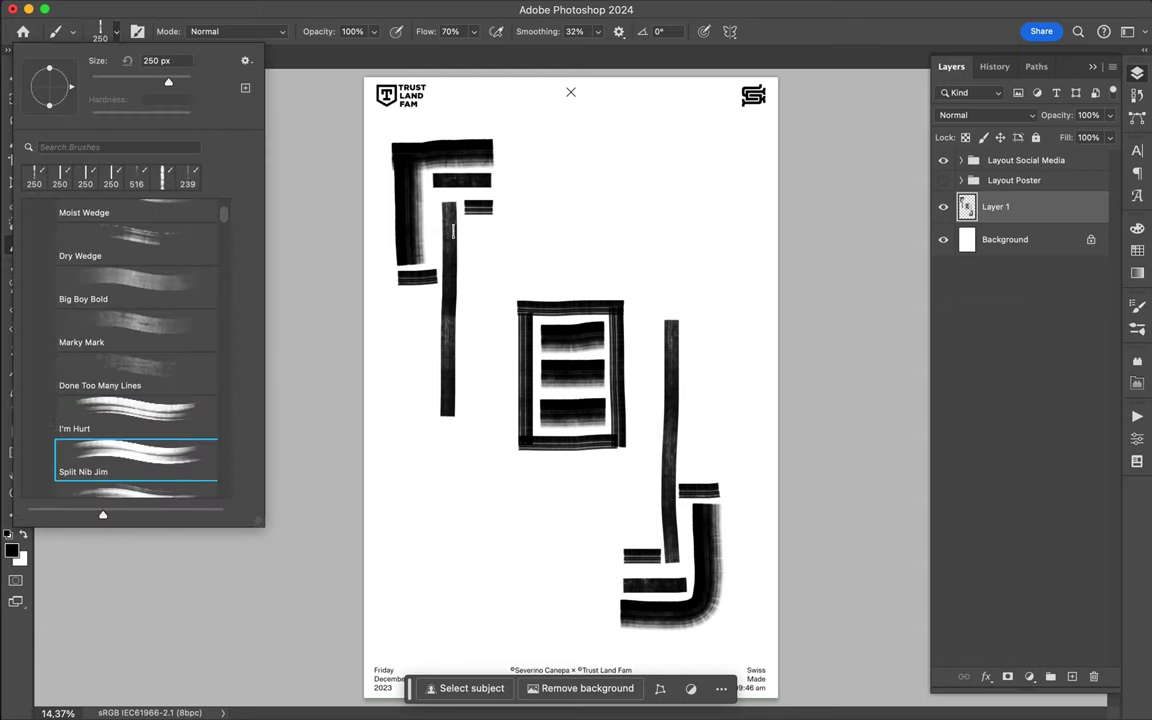
{"action": "left_click", "coordinate": [468, 225]}
{"action": "left_click_drag", "start_coordinate": [468, 225], "coordinate": [468, 258]}
{"action": "key", "text": "ctrl+z"}
With the Left Armed Luke brush, paint small square outlines inside both corner shapes
{"action": "left_click", "coordinate": [106, 36]}
{"action": "scroll", "coordinate": [150, 318], "scroll_direction": "down", "scroll_amount": 2}
{"action": "left_click", "coordinate": [136, 420]}
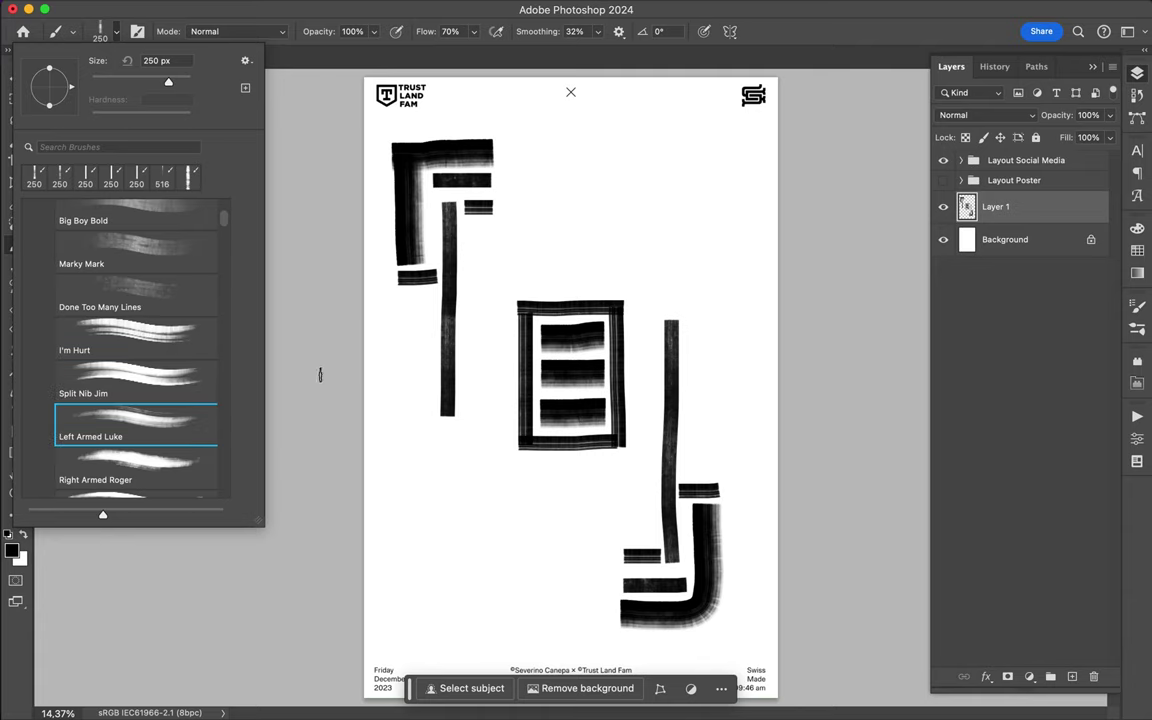
{"action": "left_click", "coordinate": [467, 237]}
{"action": "left_click_drag", "start_coordinate": [464, 230], "coordinate": [491, 230]}
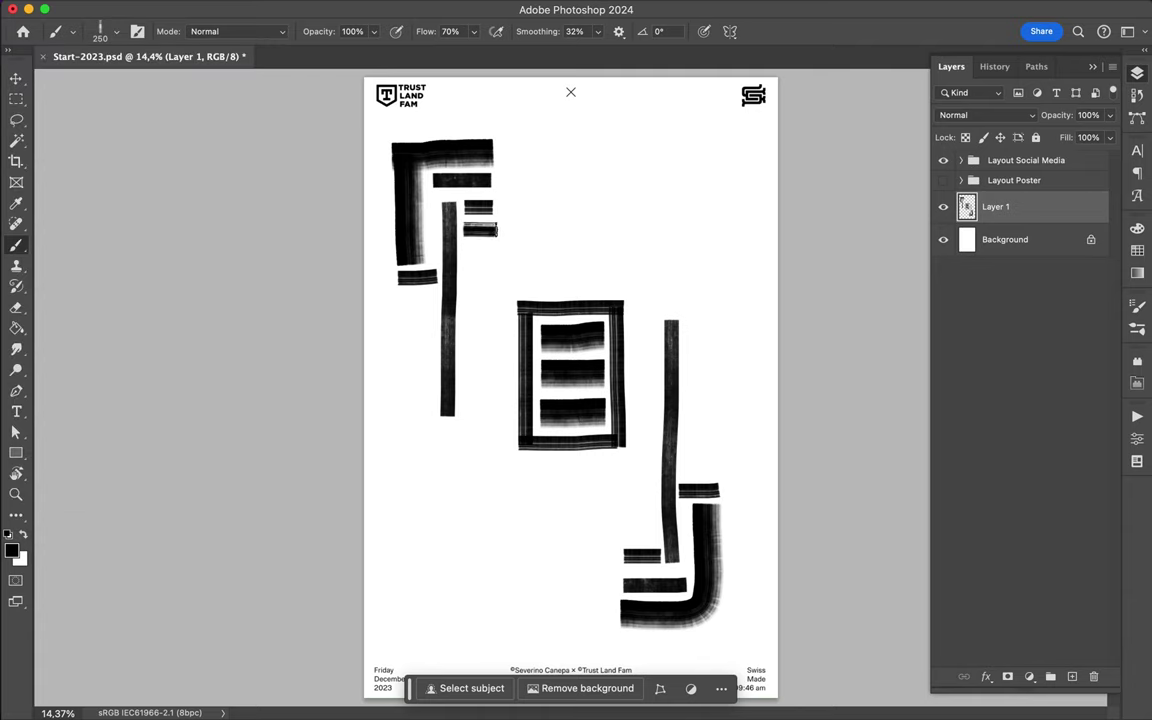
{"action": "mouse_move", "coordinate": [495, 235]}
{"action": "left_mouse_down"}
{"action": "mouse_move", "coordinate": [470, 265]}
{"action": "mouse_move", "coordinate": [467, 222]}
{"action": "left_mouse_up"}
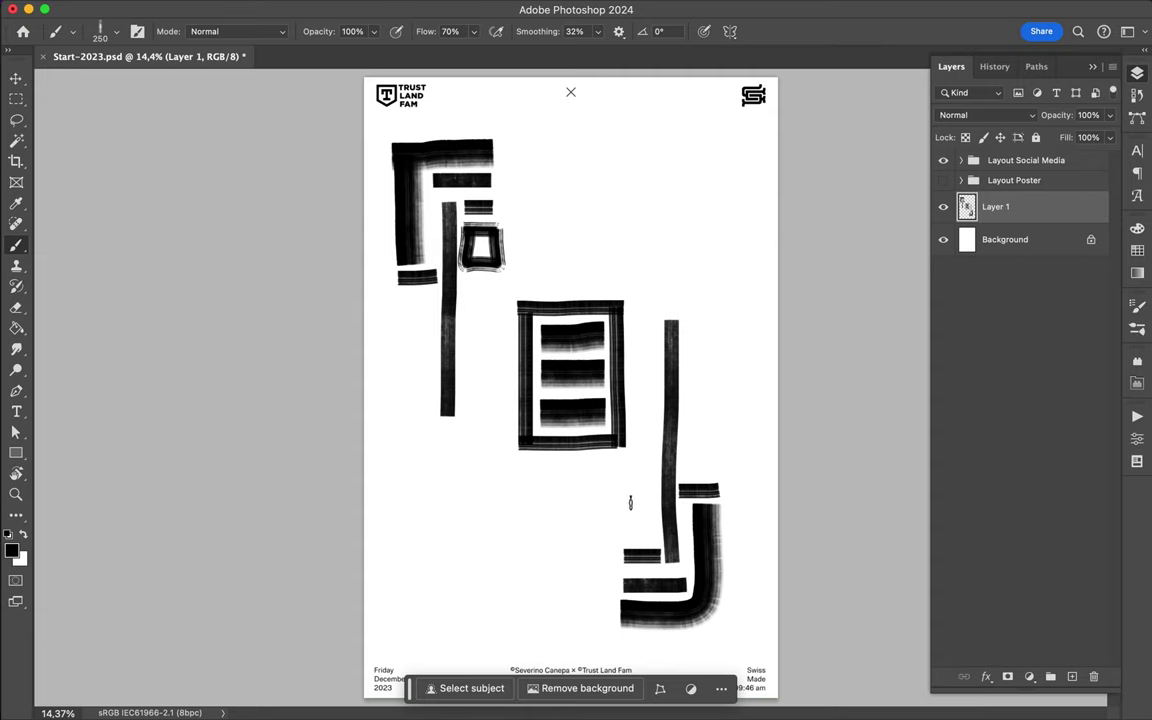
{"action": "mouse_move", "coordinate": [629, 502]}
{"action": "left_mouse_down"}
{"action": "mouse_move", "coordinate": [629, 535]}
{"action": "mouse_move", "coordinate": [648, 542]}
{"action": "mouse_move", "coordinate": [650, 498]}
{"action": "mouse_move", "coordinate": [627, 497]}
{"action": "left_mouse_up"}
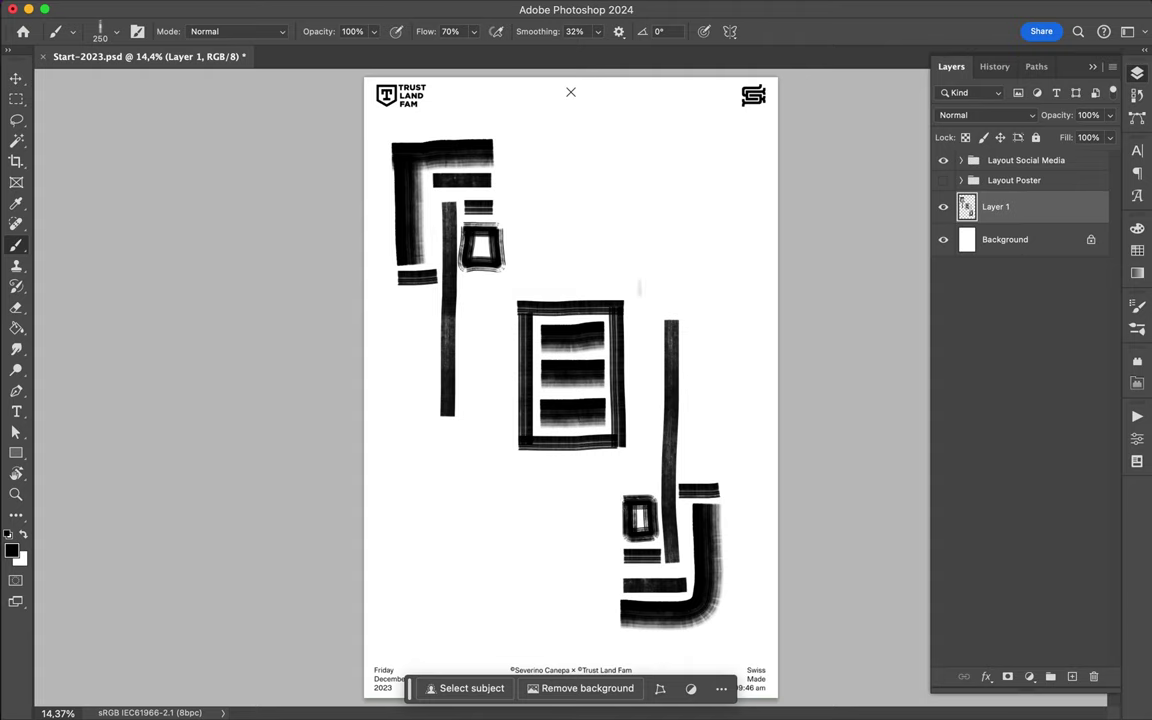
Add L-shaped brackets at the central frame's opposite corners, undoing an extra edge stroke
{"action": "mouse_move", "coordinate": [608, 283]}
{"action": "left_mouse_down"}
{"action": "mouse_move", "coordinate": [645, 285]}
{"action": "mouse_move", "coordinate": [639, 337]}
{"action": "left_mouse_up"}
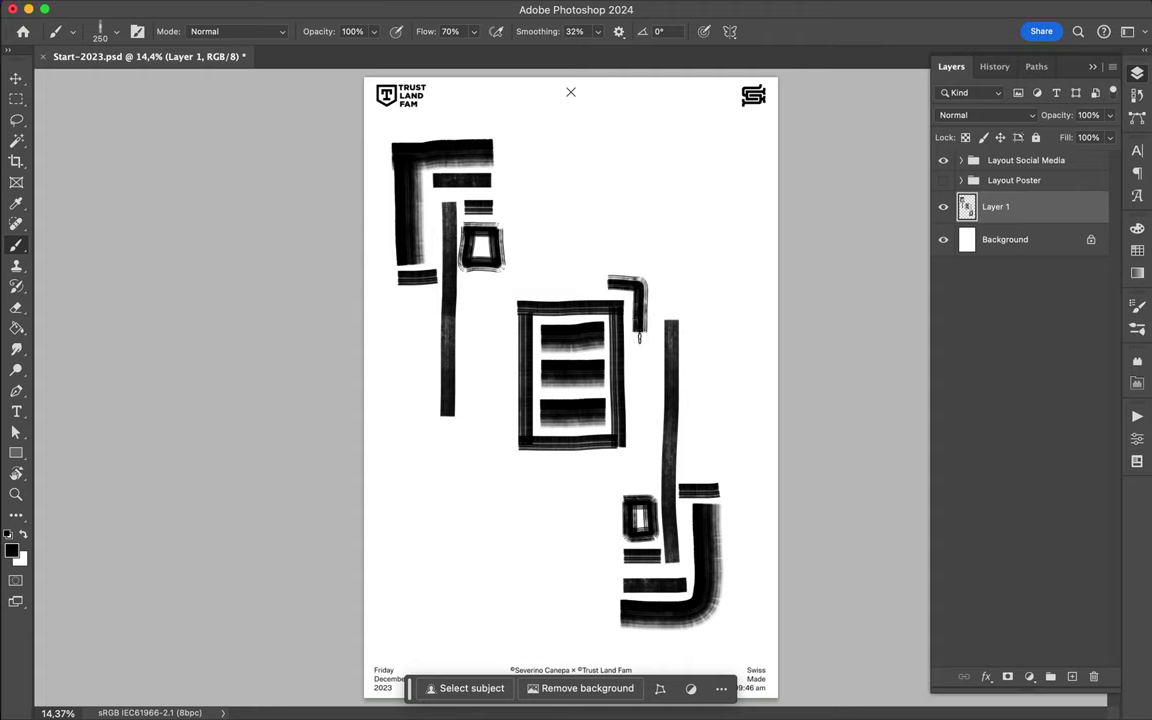
{"action": "mouse_move", "coordinate": [503, 421]}
{"action": "left_mouse_down"}
{"action": "mouse_move", "coordinate": [501, 458]}
{"action": "mouse_move", "coordinate": [540, 467]}
{"action": "left_mouse_up"}
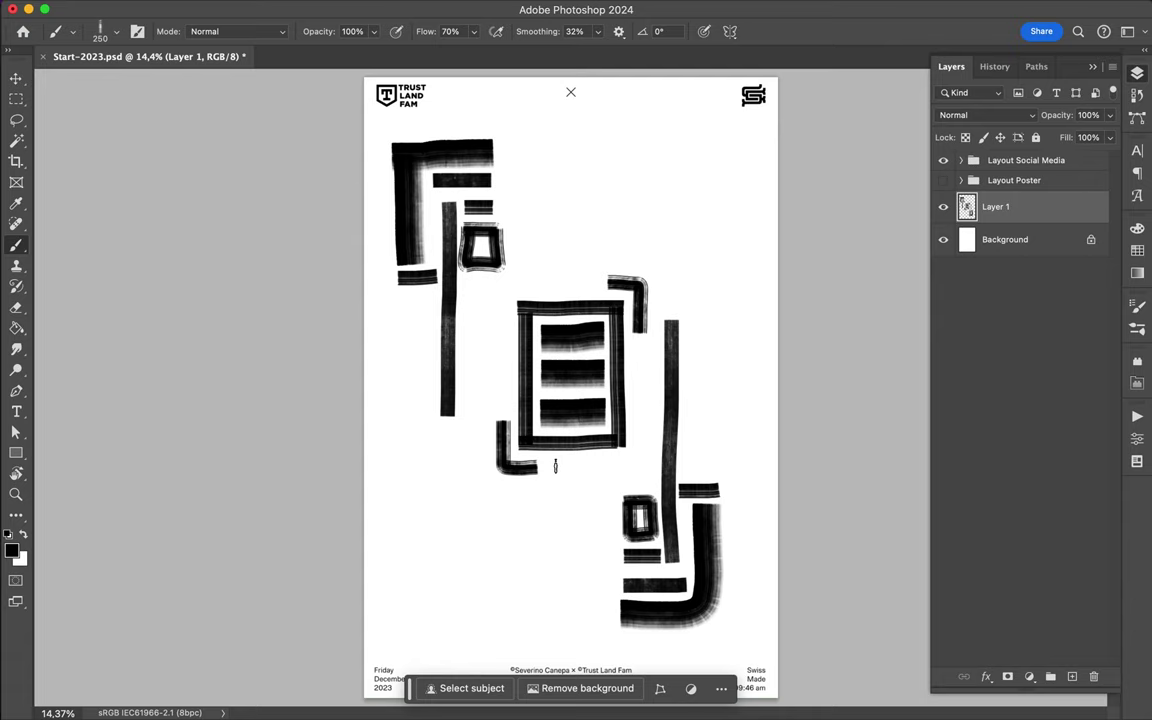
{"action": "mouse_move", "coordinate": [504, 407]}
{"action": "left_mouse_down"}
{"action": "mouse_move", "coordinate": [510, 287]}
{"action": "mouse_move", "coordinate": [590, 288]}
{"action": "left_mouse_up"}
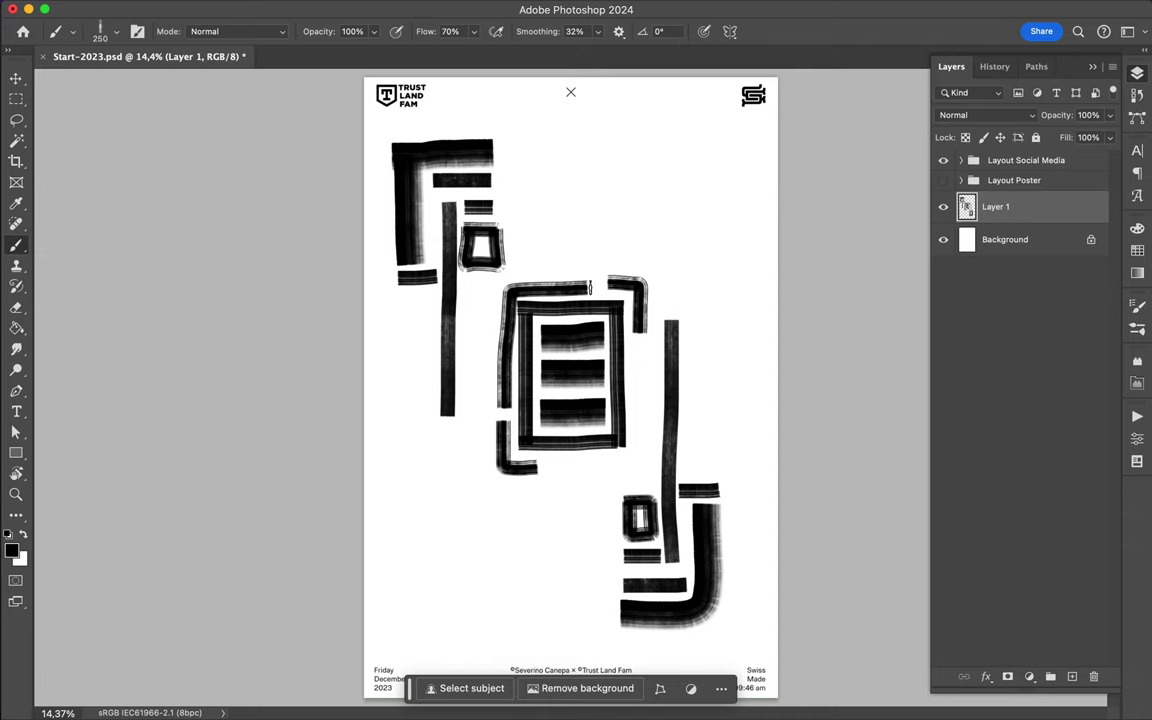
{"action": "key", "text": "ctrl+z"}
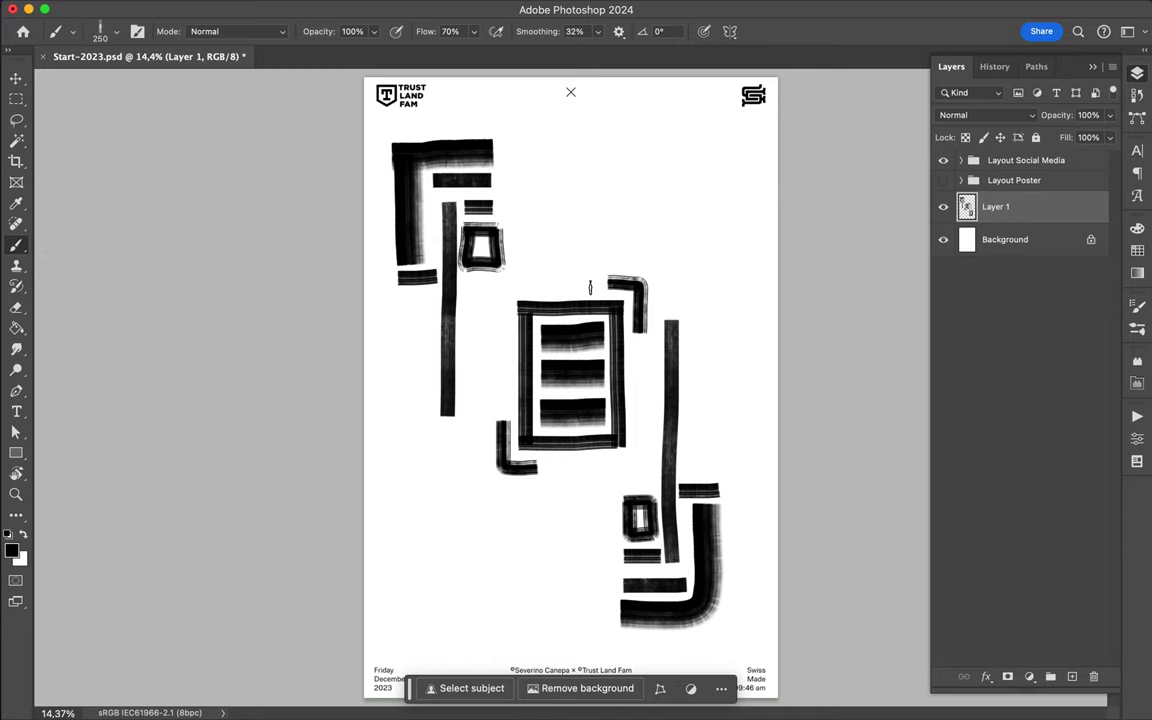
{"action": "left_click", "coordinate": [100, 28]}
With the Right Armed Roger brush, paint horizontal lines above and below the central frame
{"action": "scroll", "coordinate": [100, 288], "scroll_direction": "down", "scroll_amount": 2}
{"action": "left_click", "coordinate": [124, 376]}
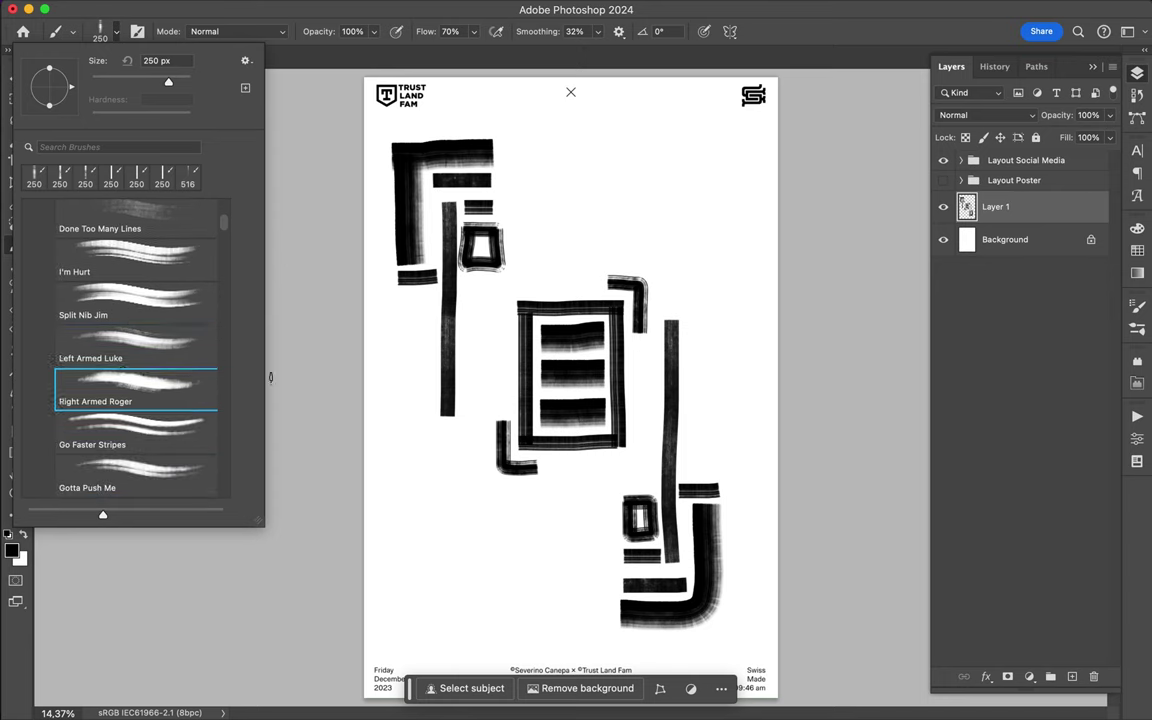
{"action": "left_click", "coordinate": [467, 286]}
{"action": "left_click_drag", "start_coordinate": [467, 286], "coordinate": [593, 279]}
{"action": "left_click_drag", "start_coordinate": [551, 464], "coordinate": [654, 458]}
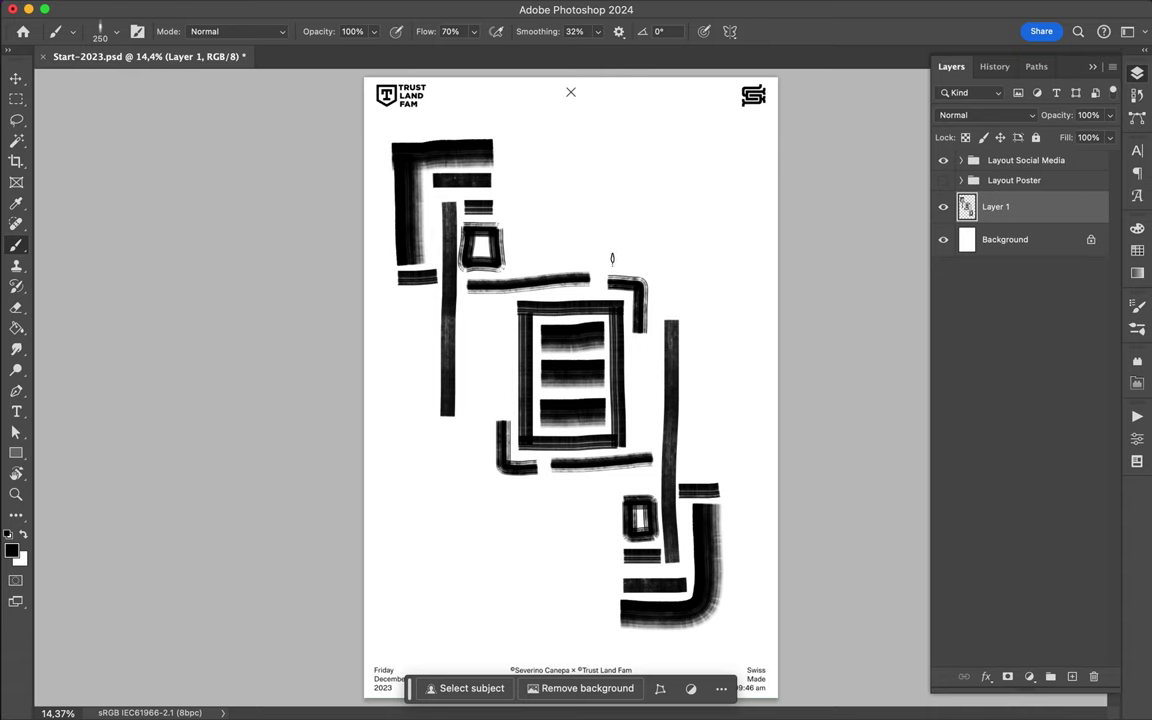
Paint two curved strokes, then undo them along with the recent lines and brackets
{"action": "mouse_move", "coordinate": [573, 257]}
{"action": "left_mouse_down"}
{"action": "mouse_move", "coordinate": [655, 258]}
{"action": "mouse_move", "coordinate": [670, 316]}
{"action": "left_mouse_up"}
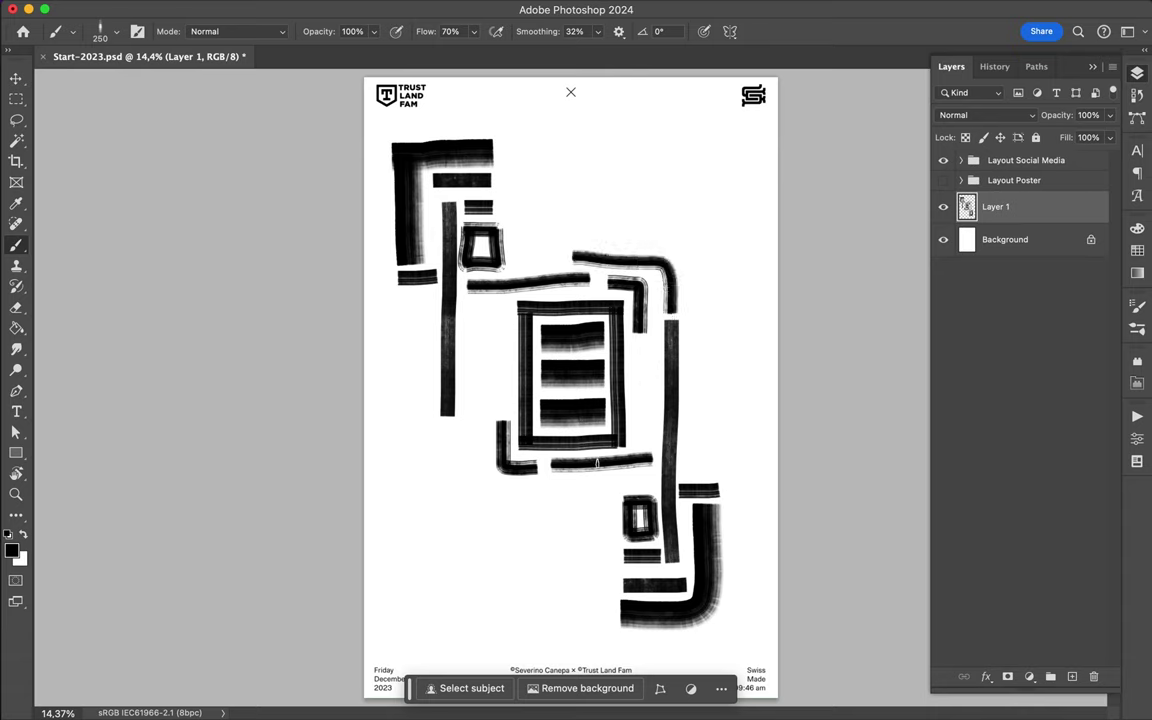
{"action": "mouse_move", "coordinate": [600, 487]}
{"action": "left_mouse_down"}
{"action": "mouse_move", "coordinate": [472, 477]}
{"action": "mouse_move", "coordinate": [460, 428]}
{"action": "left_mouse_up"}
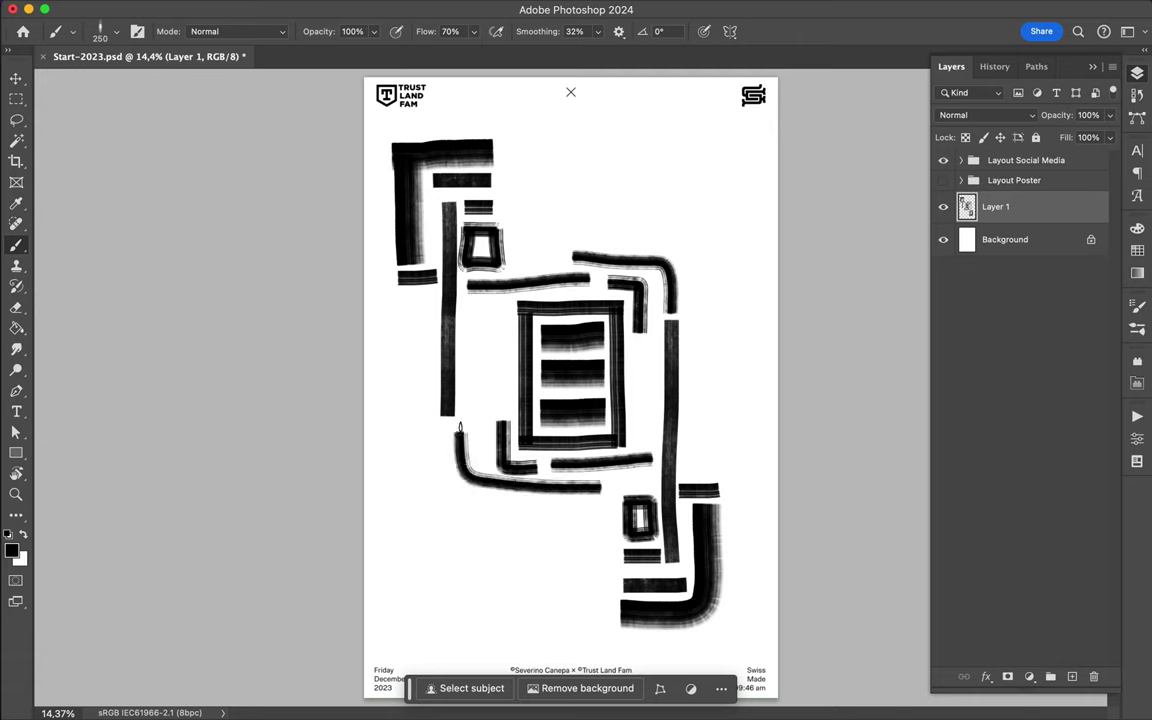
{"action": "key", "text": "ctrl+z"}
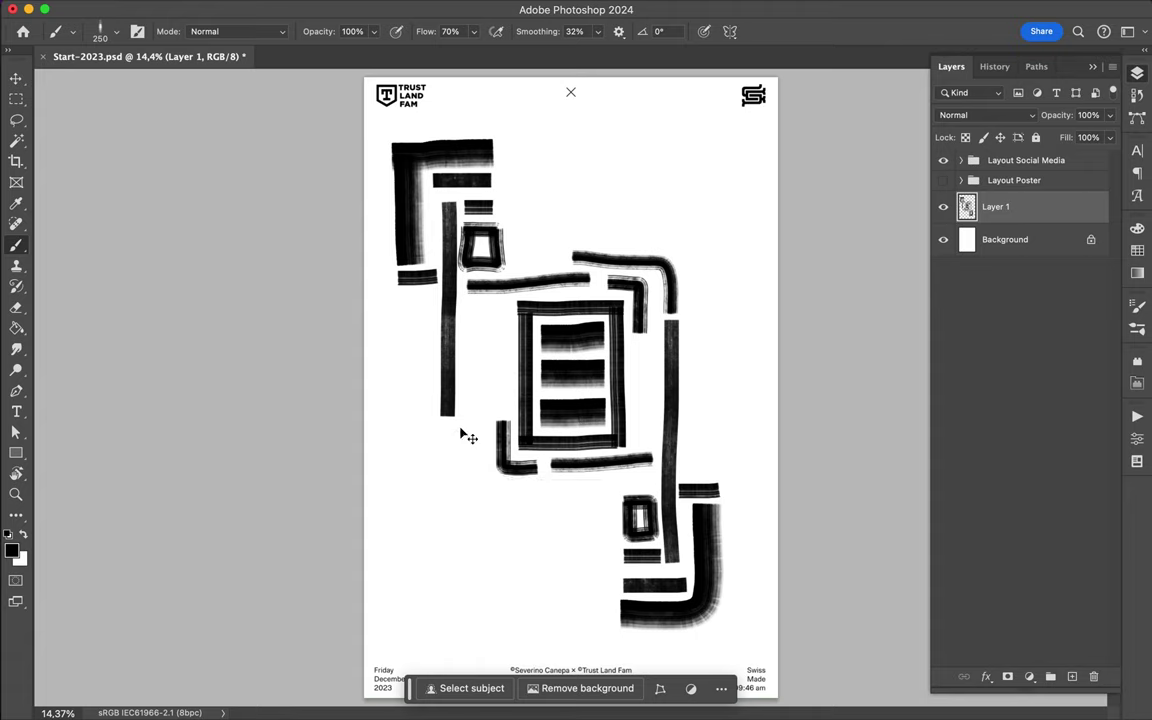
{"action": "key", "text": "ctrl+z"}
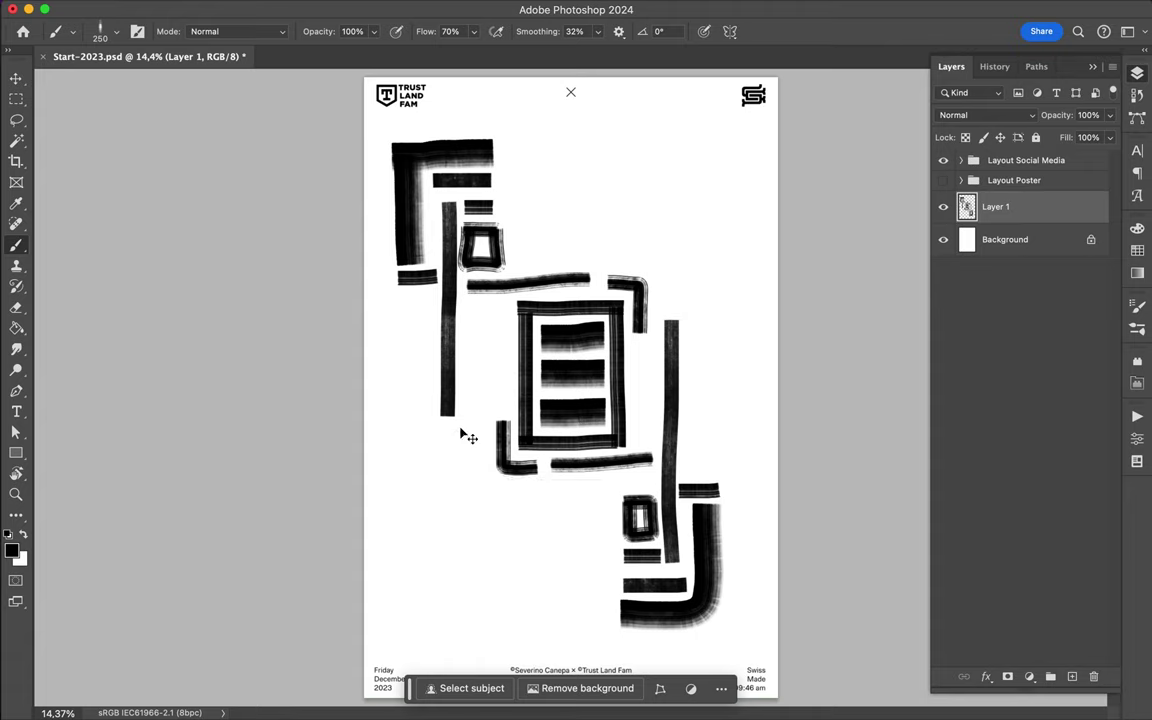
{"action": "key", "text": "ctrl+z"}
{"action": "key", "text": "ctrl+z"}
{"action": "key", "text": "ctrl+z"}
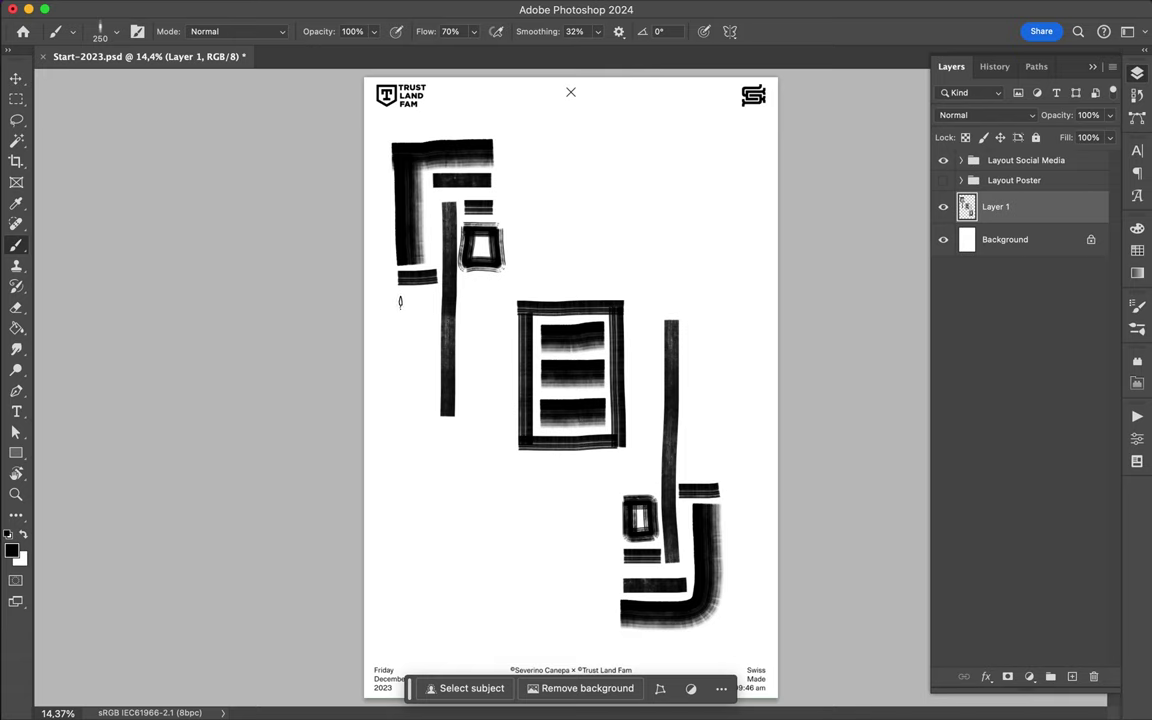
Paint tall rectangle outlines below the top-left bars and beside the right vertical bar
{"action": "mouse_move", "coordinate": [400, 299]}
{"action": "left_mouse_down"}
{"action": "mouse_move", "coordinate": [400, 416]}
{"action": "mouse_move", "coordinate": [426, 348]}
{"action": "mouse_move", "coordinate": [396, 300]}
{"action": "left_mouse_up"}
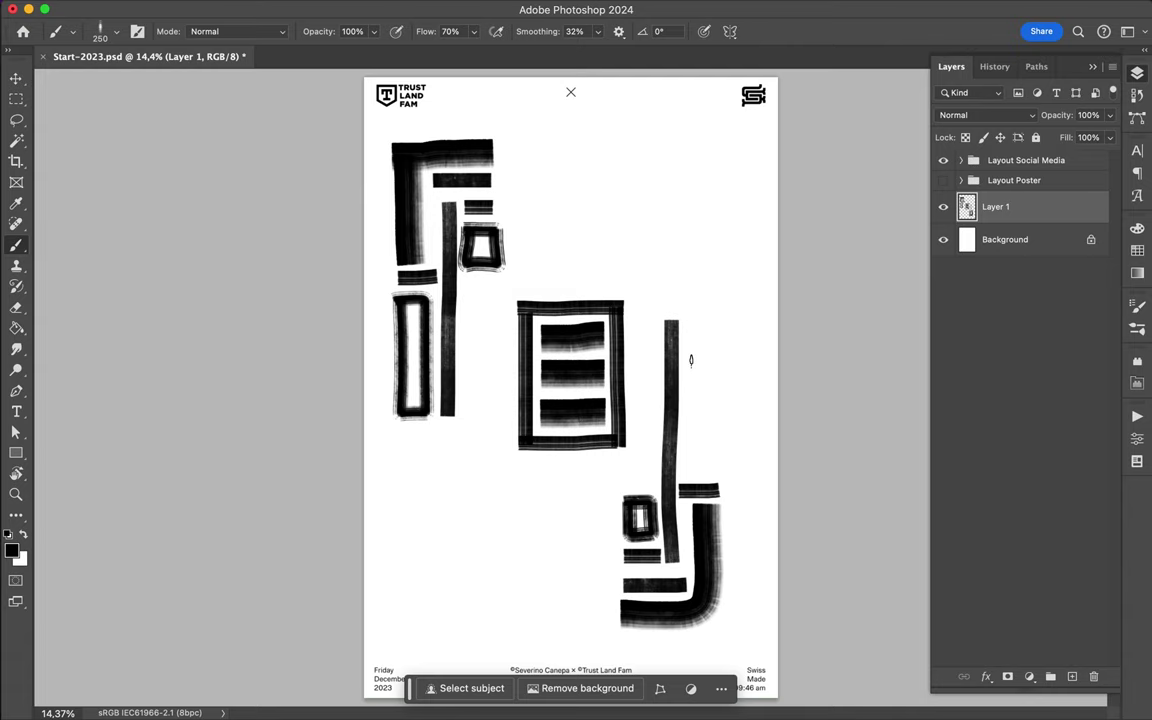
{"action": "mouse_move", "coordinate": [688, 326]}
{"action": "left_mouse_down"}
{"action": "mouse_move", "coordinate": [685, 472]}
{"action": "mouse_move", "coordinate": [714, 367]}
{"action": "mouse_move", "coordinate": [693, 328]}
{"action": "left_mouse_up"}
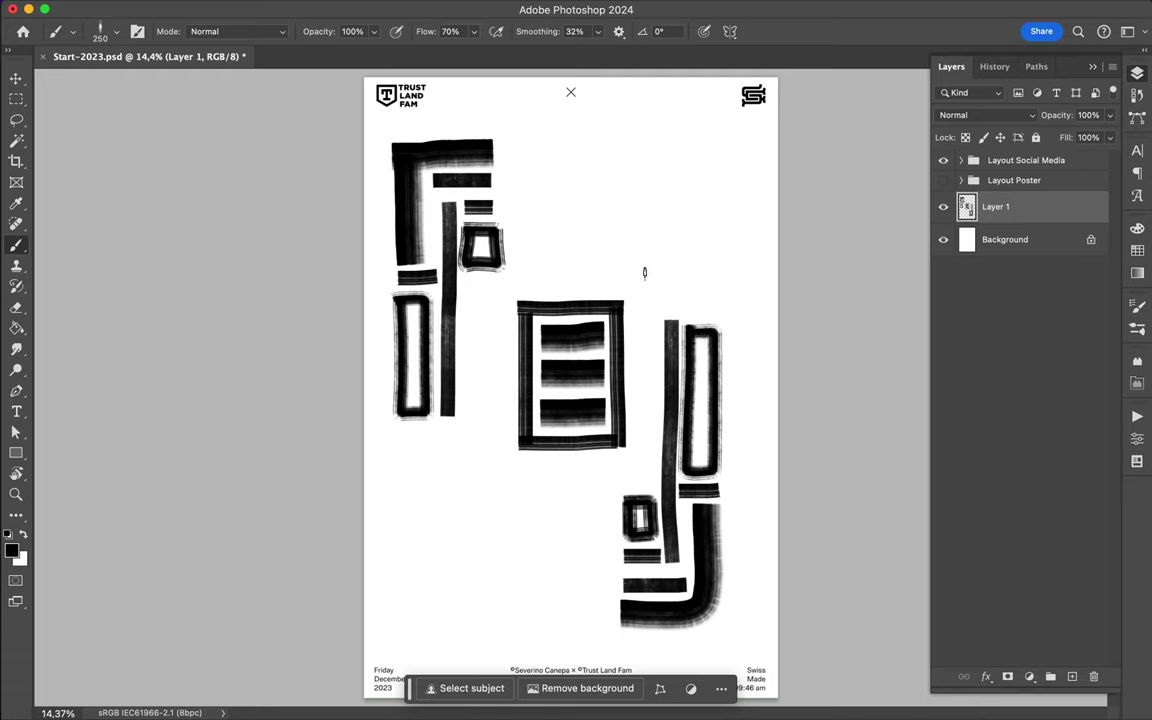
{"action": "left_click", "coordinate": [100, 31]}
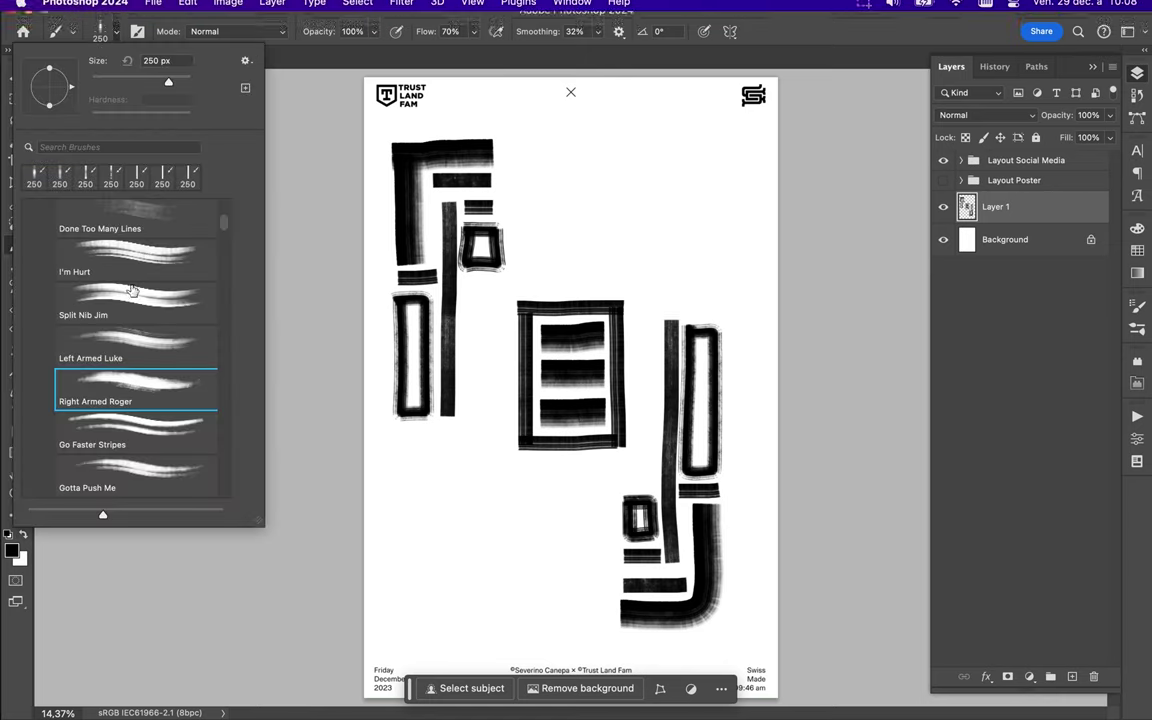
With Go Faster Stripes at 152 px, paint rounded boxes above the right bar and below the left rectangle
{"action": "left_click", "coordinate": [125, 418]}
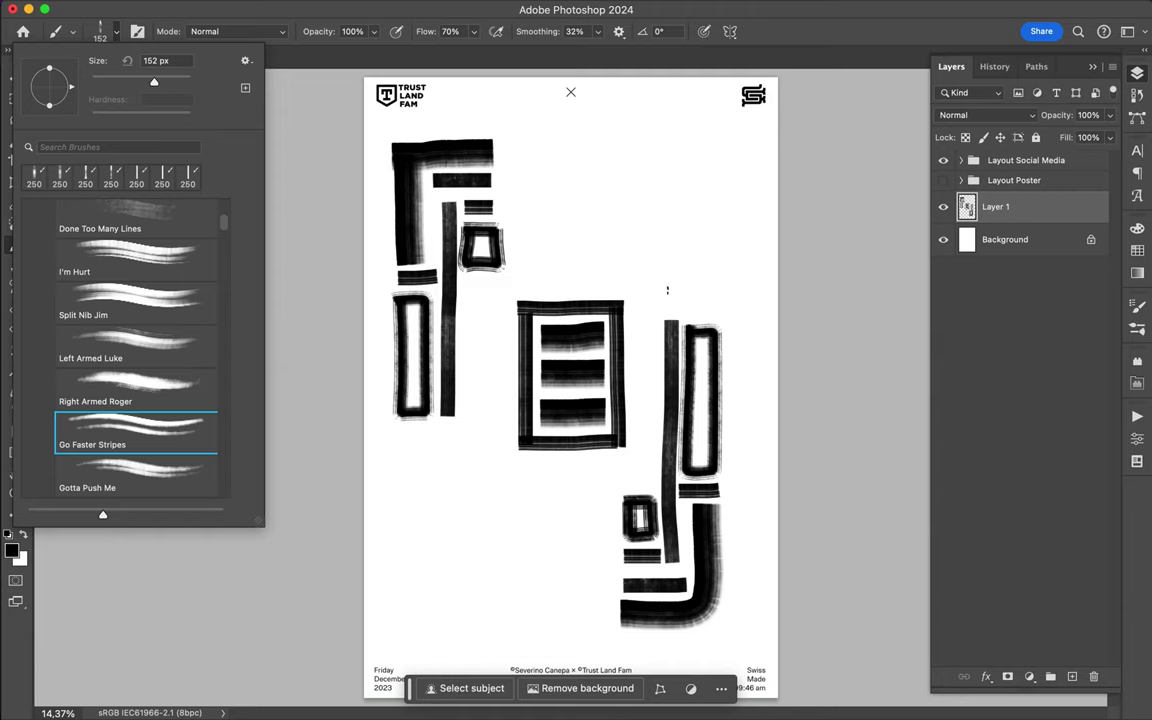
{"action": "left_click", "coordinate": [667, 290]}
{"action": "mouse_move", "coordinate": [666, 300]}
{"action": "left_mouse_down"}
{"action": "mouse_move", "coordinate": [712, 310]}
{"action": "mouse_move", "coordinate": [716, 289]}
{"action": "mouse_move", "coordinate": [664, 289]}
{"action": "left_mouse_up"}
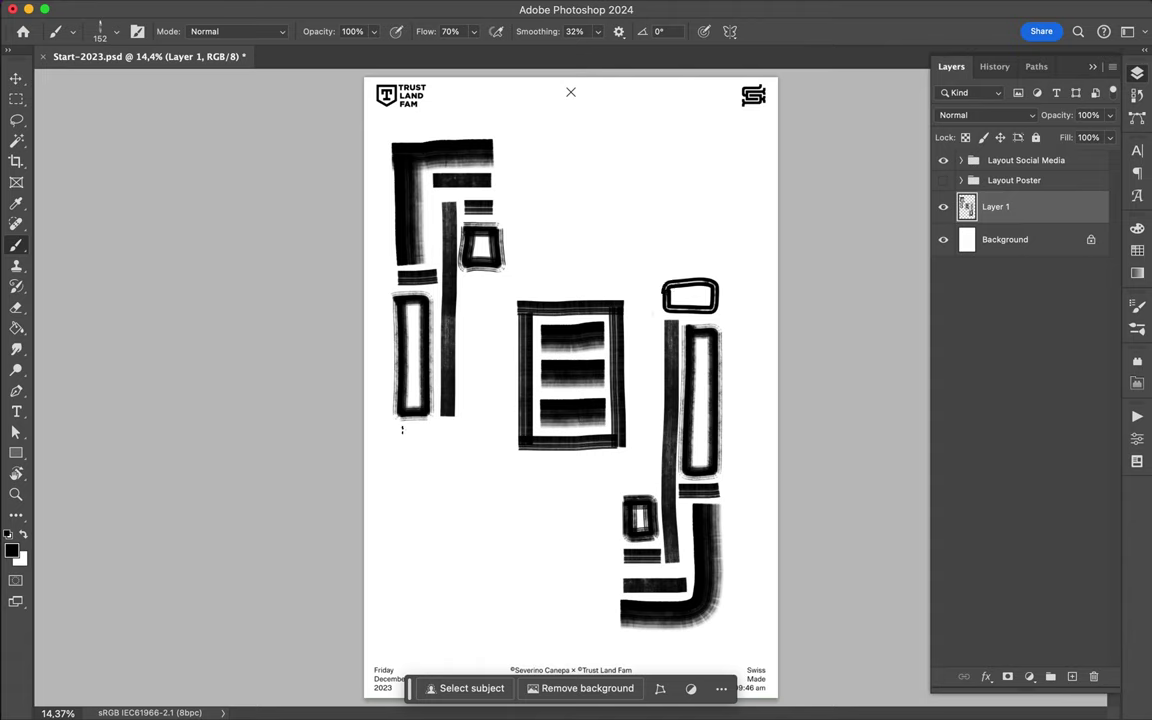
{"action": "mouse_move", "coordinate": [398, 430]}
{"action": "left_mouse_down"}
{"action": "mouse_move", "coordinate": [399, 451]}
{"action": "mouse_move", "coordinate": [455, 450]}
{"action": "mouse_move", "coordinate": [453, 428]}
{"action": "mouse_move", "coordinate": [400, 428]}
{"action": "left_mouse_up"}
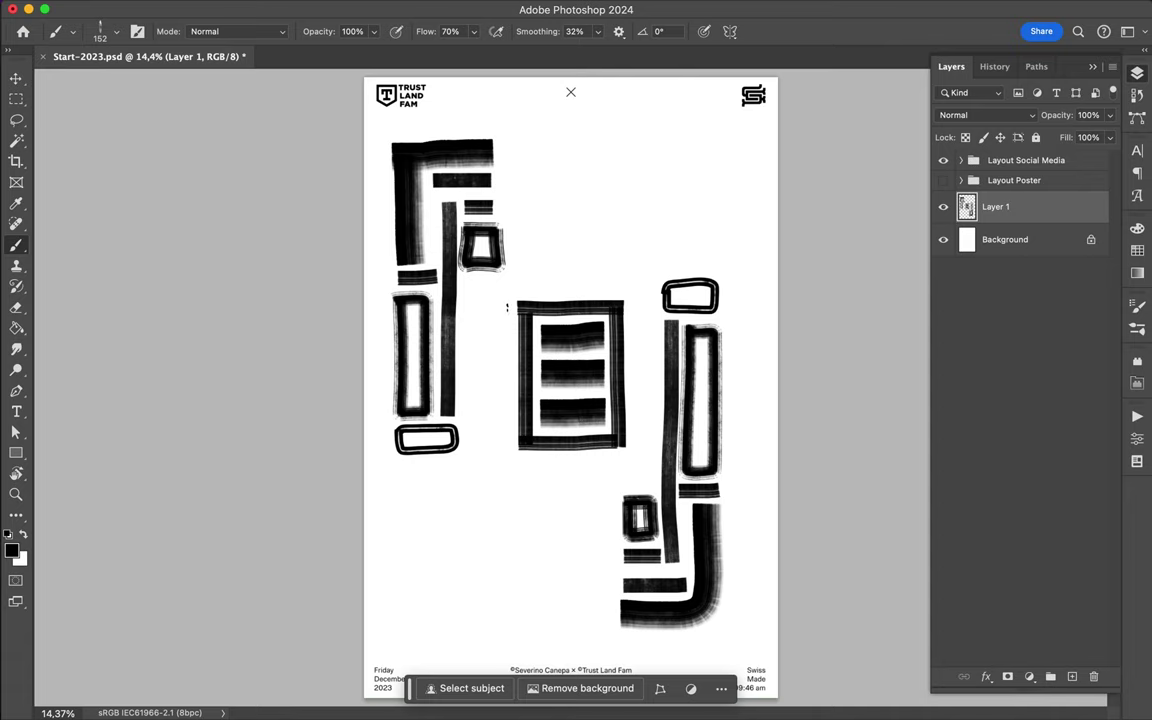
Add double lines on both sides of the central frame, undoing the one underneath
{"action": "left_click_drag", "start_coordinate": [509, 310], "coordinate": [507, 455]}
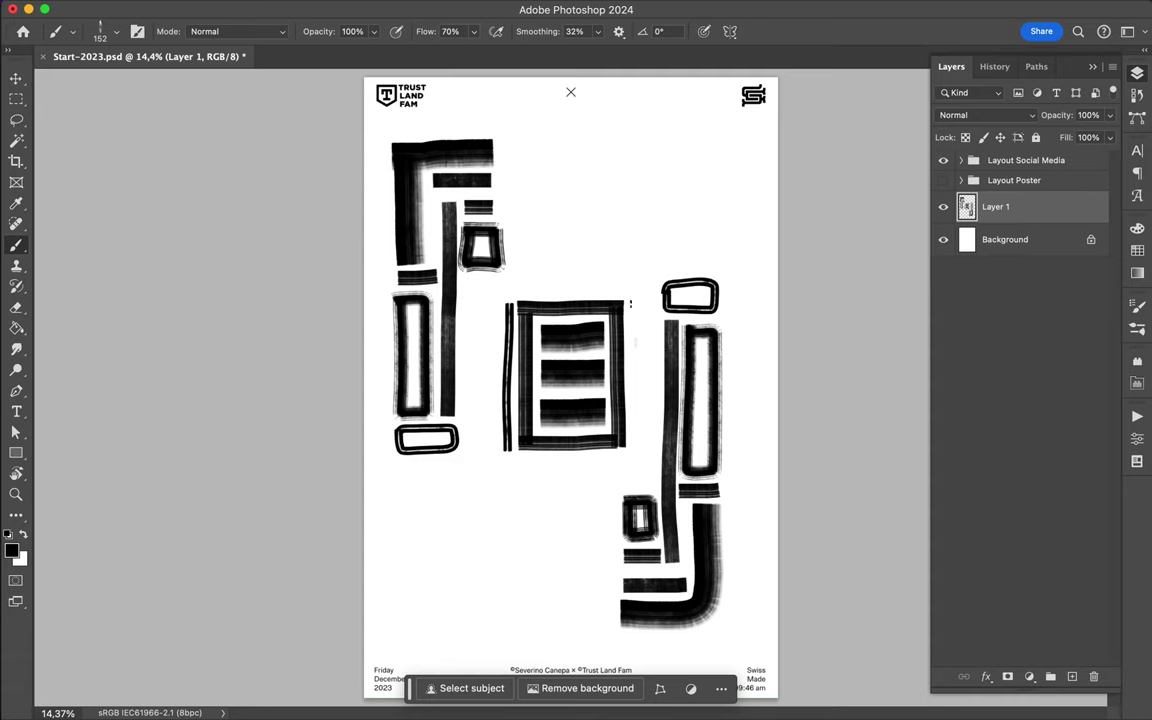
{"action": "left_click_drag", "start_coordinate": [630, 305], "coordinate": [634, 455]}
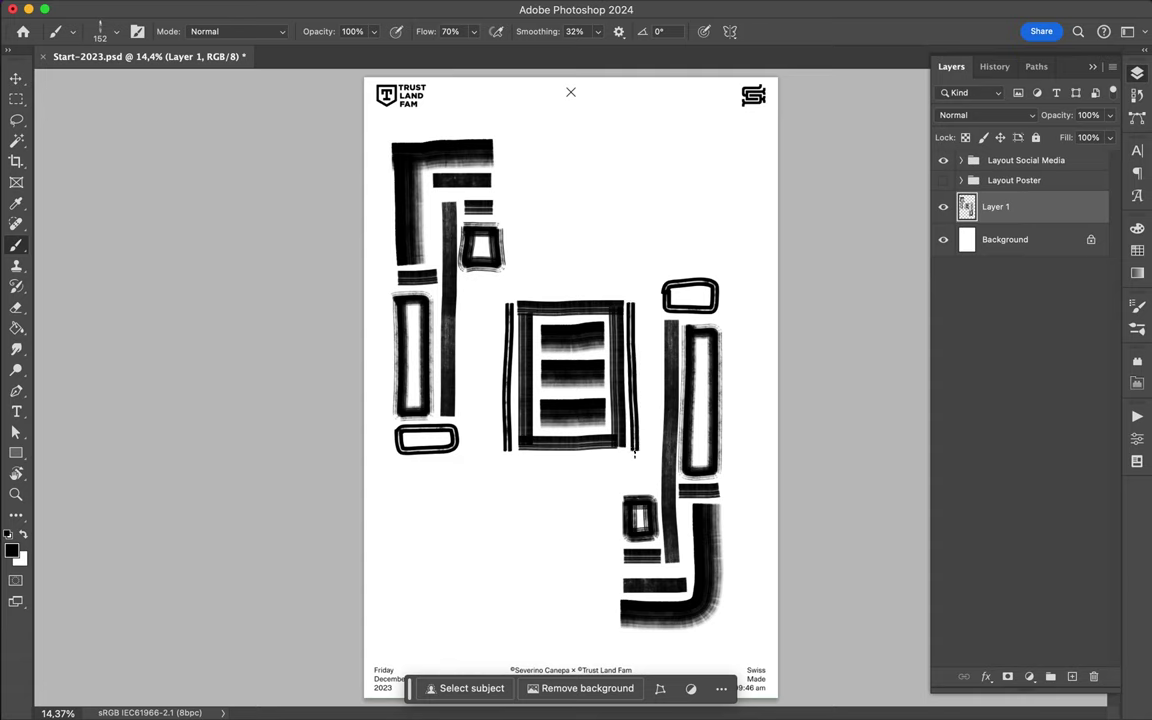
{"action": "left_click_drag", "start_coordinate": [515, 462], "coordinate": [634, 460]}
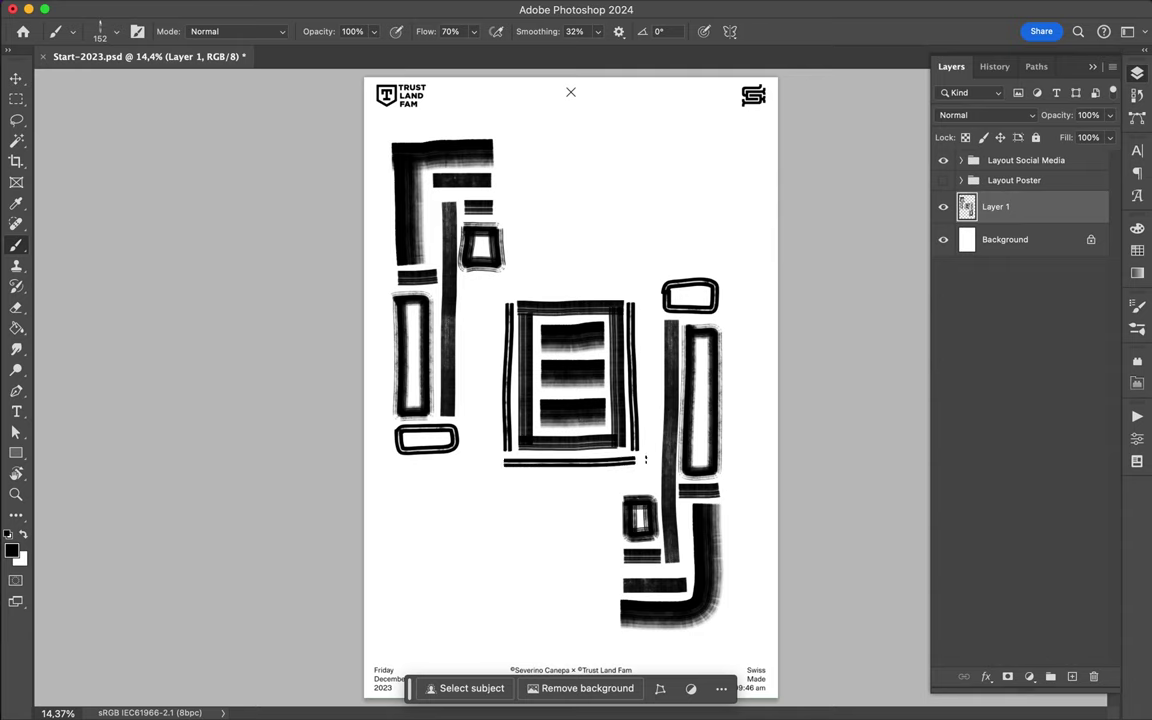
{"action": "key", "text": "ctrl+z"}
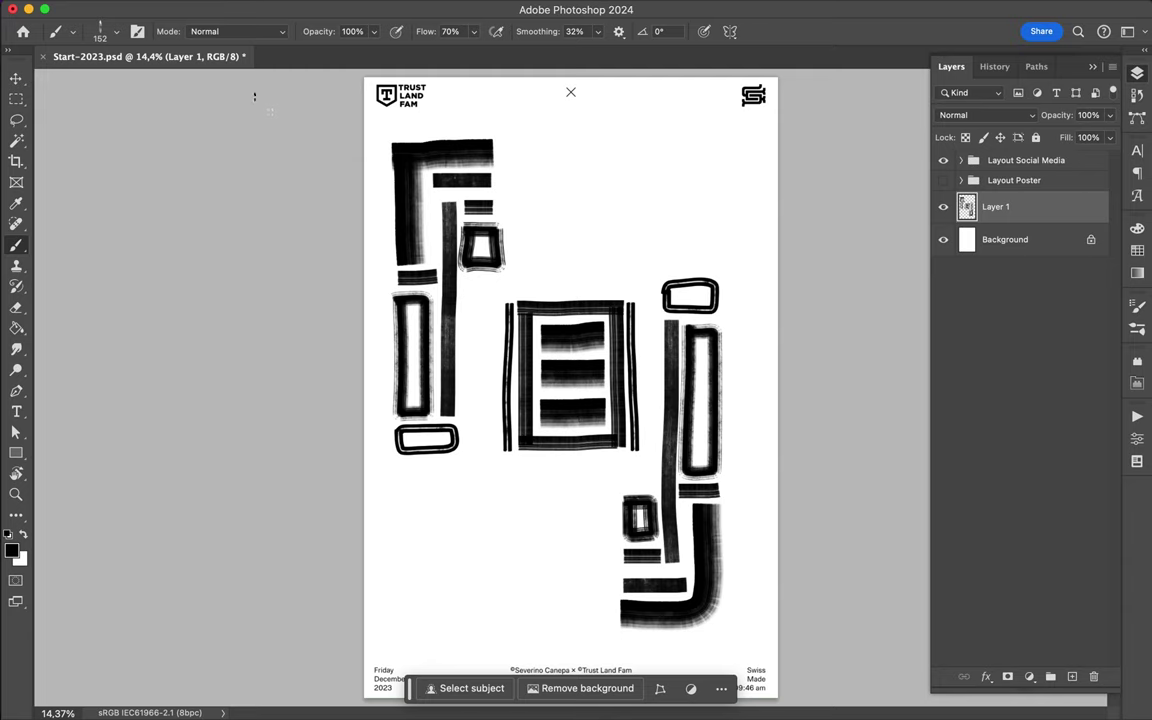
{"action": "left_click", "coordinate": [107, 31]}
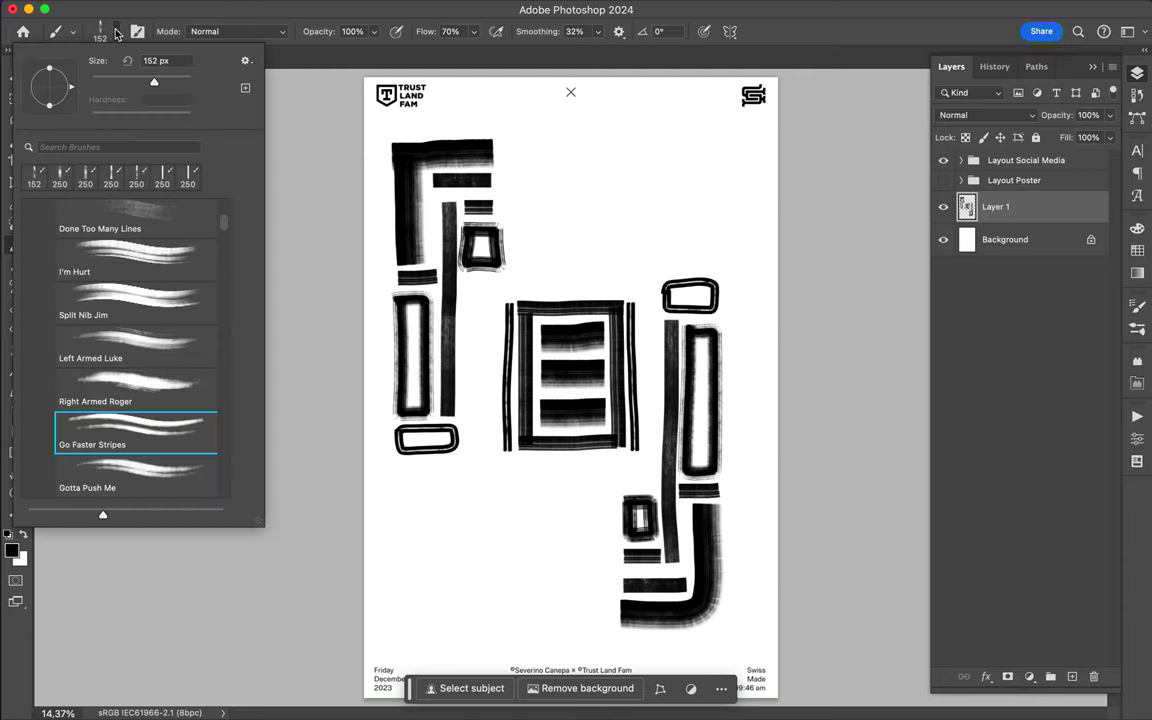
Try the Gotta Push Me and Need More Juice brushes above the central frame, undoing both
{"action": "left_click", "coordinate": [130, 466]}
{"action": "left_click", "coordinate": [505, 287]}
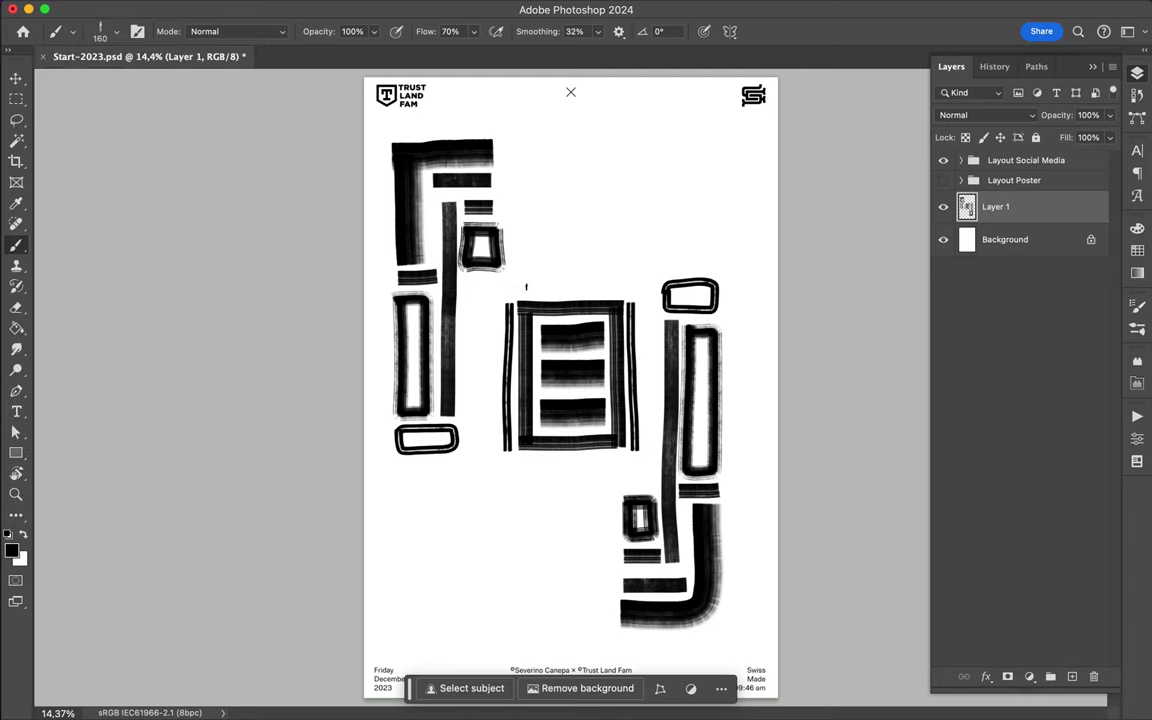
{"action": "left_click_drag", "start_coordinate": [506, 287], "coordinate": [583, 291]}
{"action": "key", "text": "ctrl+z"}
{"action": "left_click", "coordinate": [90, 32]}
{"action": "scroll", "coordinate": [142, 322], "scroll_direction": "down", "scroll_amount": 2}
{"action": "scroll", "coordinate": [157, 359], "scroll_direction": "down", "scroll_amount": 1}
{"action": "left_click", "coordinate": [150, 368]}
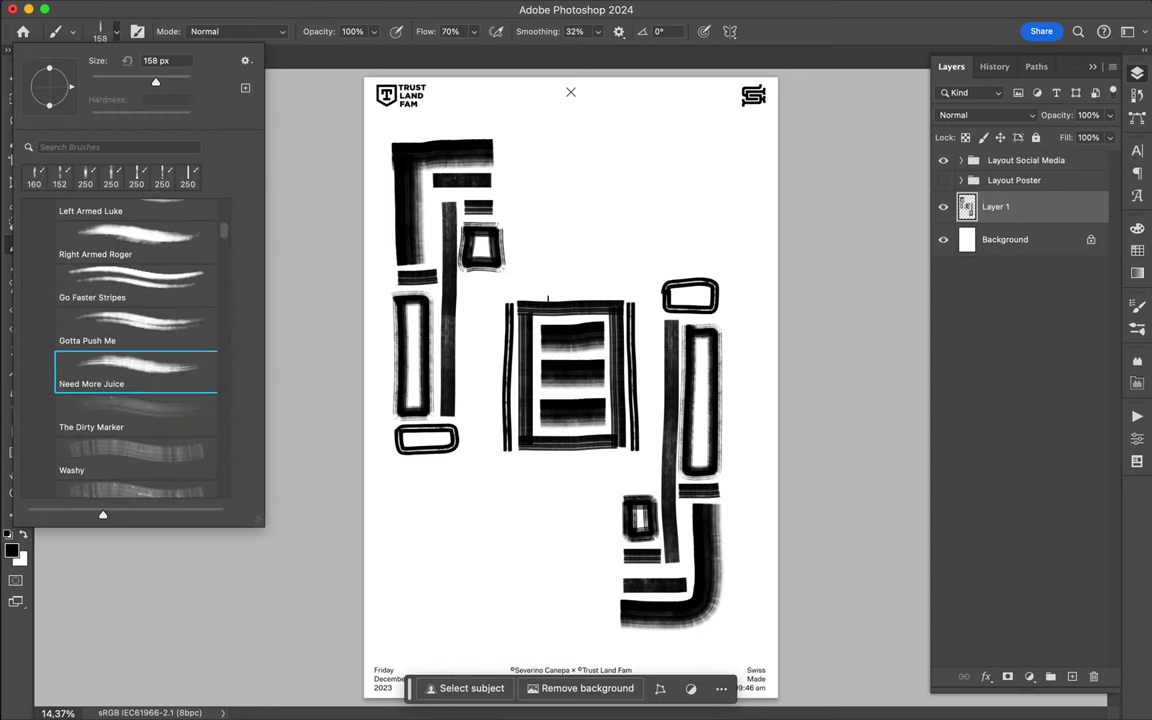
{"action": "left_click", "coordinate": [506, 289]}
{"action": "left_click_drag", "start_coordinate": [533, 289], "coordinate": [573, 288]}
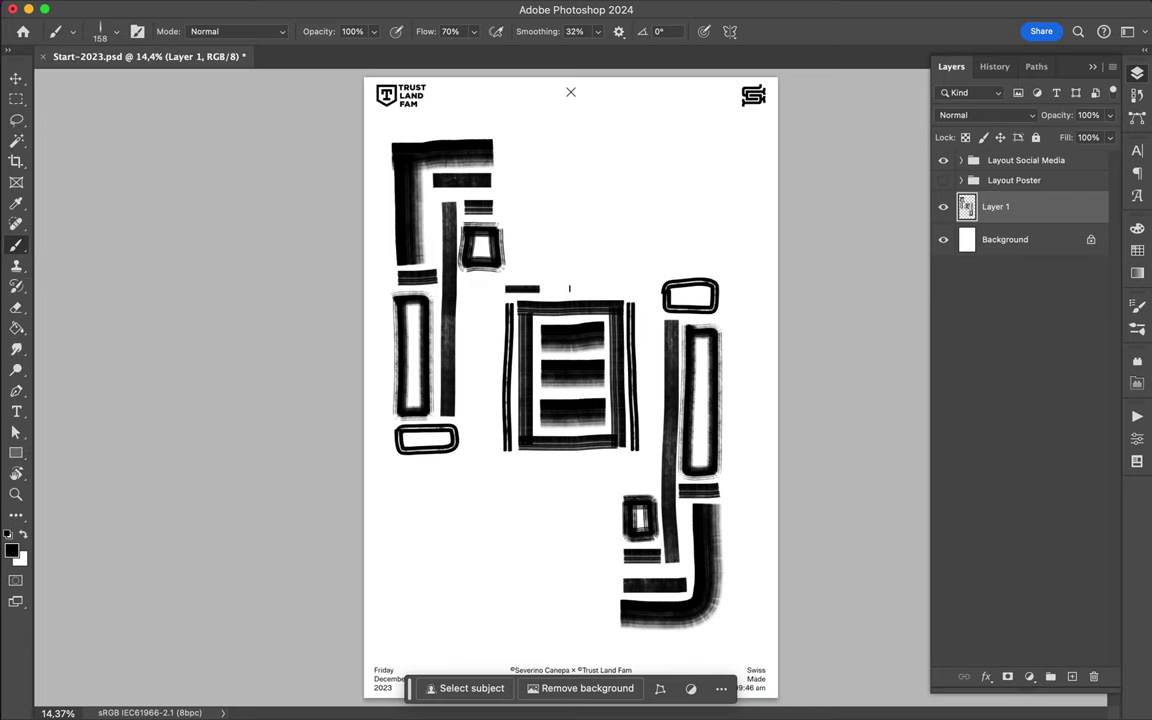
{"action": "key", "text": "ctrl+z"}
With The Dirty Marker brush, paint thin lines above and below the central frame
{"action": "left_click", "coordinate": [116, 31]}
{"action": "left_click", "coordinate": [135, 412]}
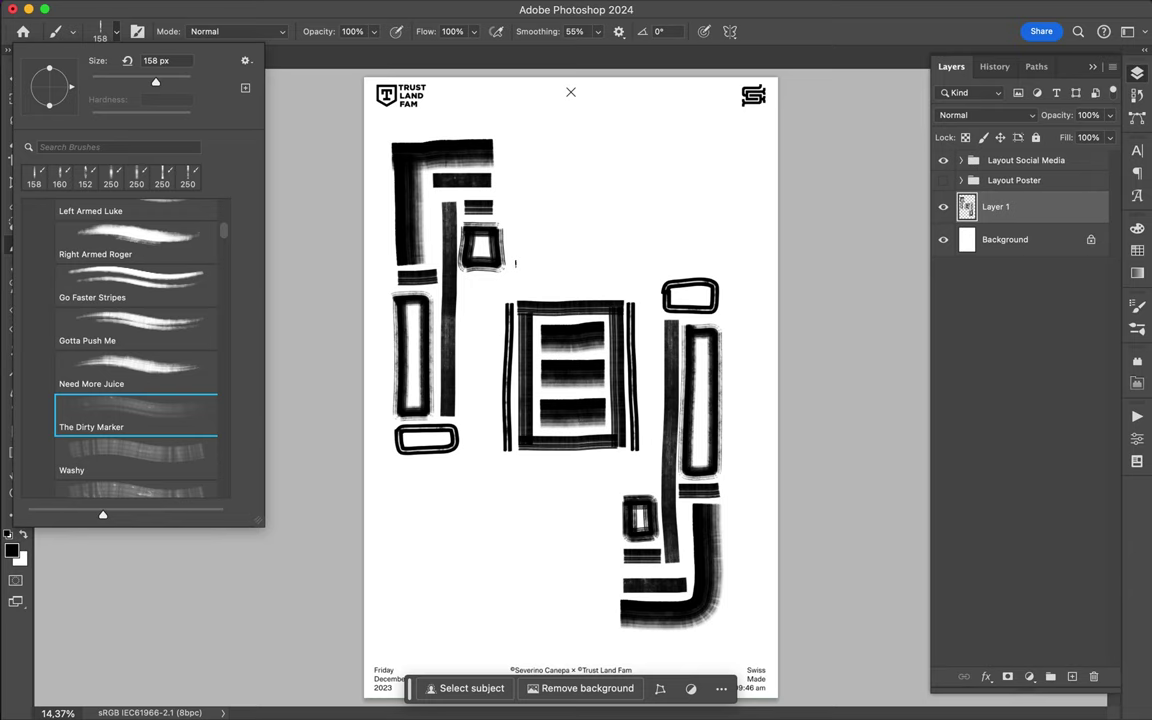
{"action": "left_click", "coordinate": [500, 285]}
{"action": "left_click_drag", "start_coordinate": [505, 288], "coordinate": [634, 286]}
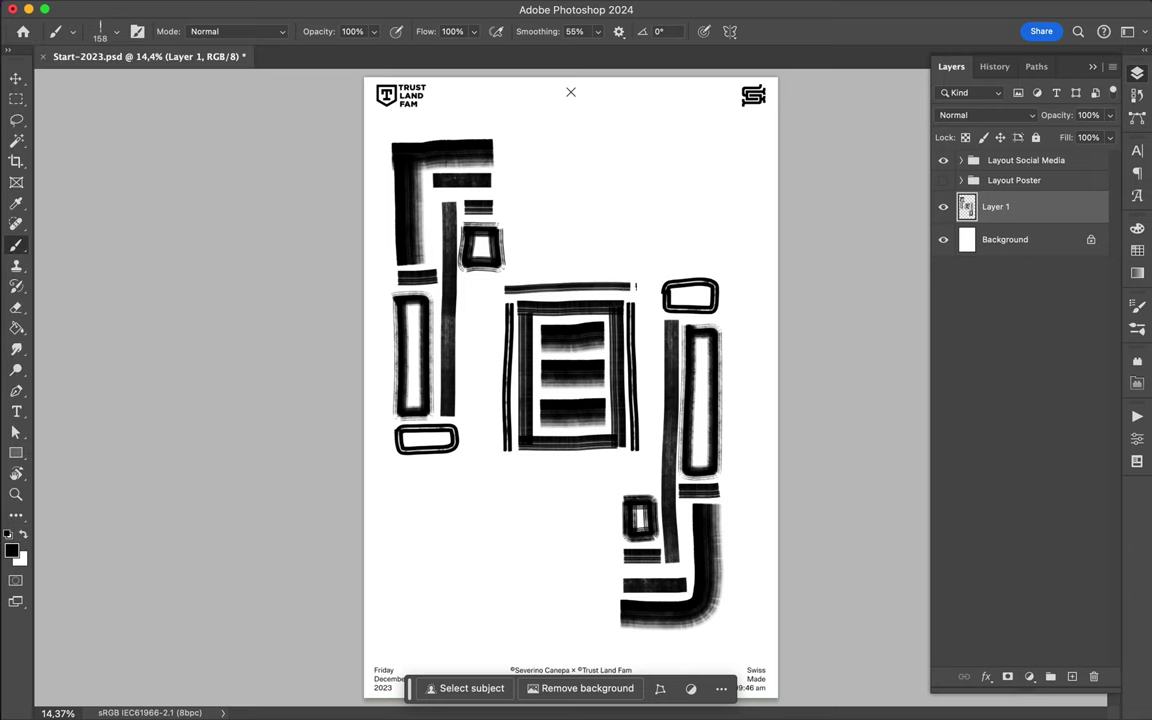
{"action": "left_click_drag", "start_coordinate": [503, 463], "coordinate": [648, 460]}
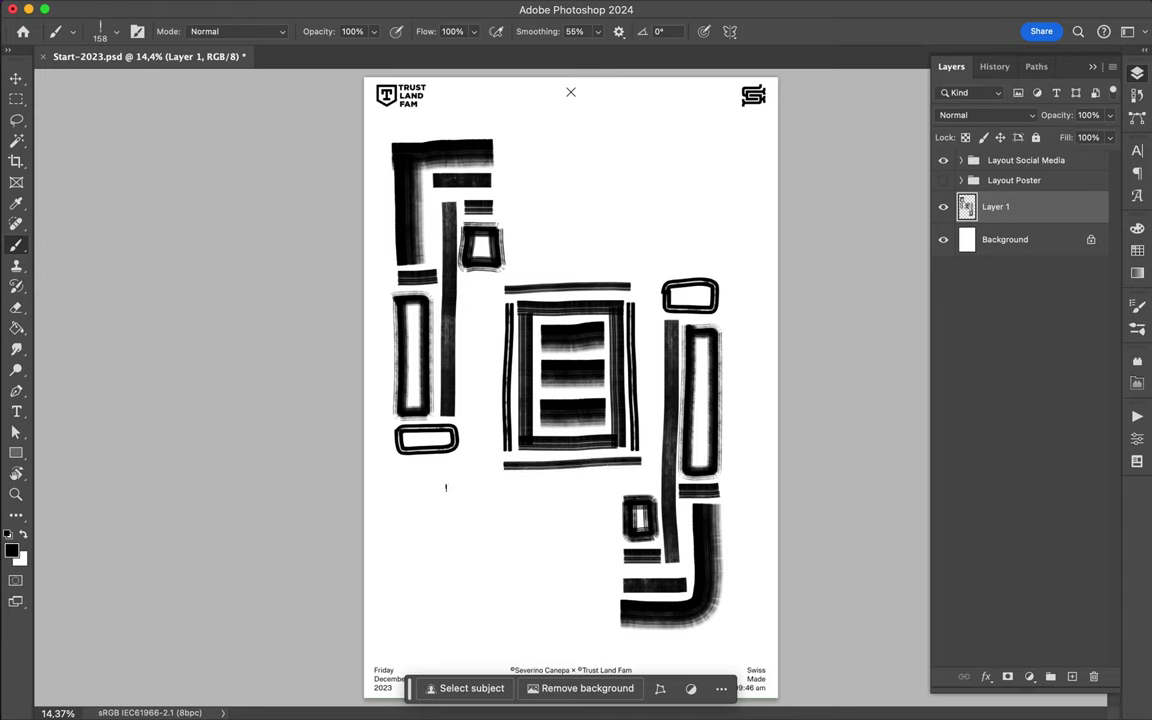
Draw a thin L-shaped line in the lower left and a bracket line across the upper right
{"action": "mouse_move", "coordinate": [402, 467]}
{"action": "left_mouse_down"}
{"action": "mouse_move", "coordinate": [410, 605]}
{"action": "mouse_move", "coordinate": [611, 607]}
{"action": "left_mouse_up"}
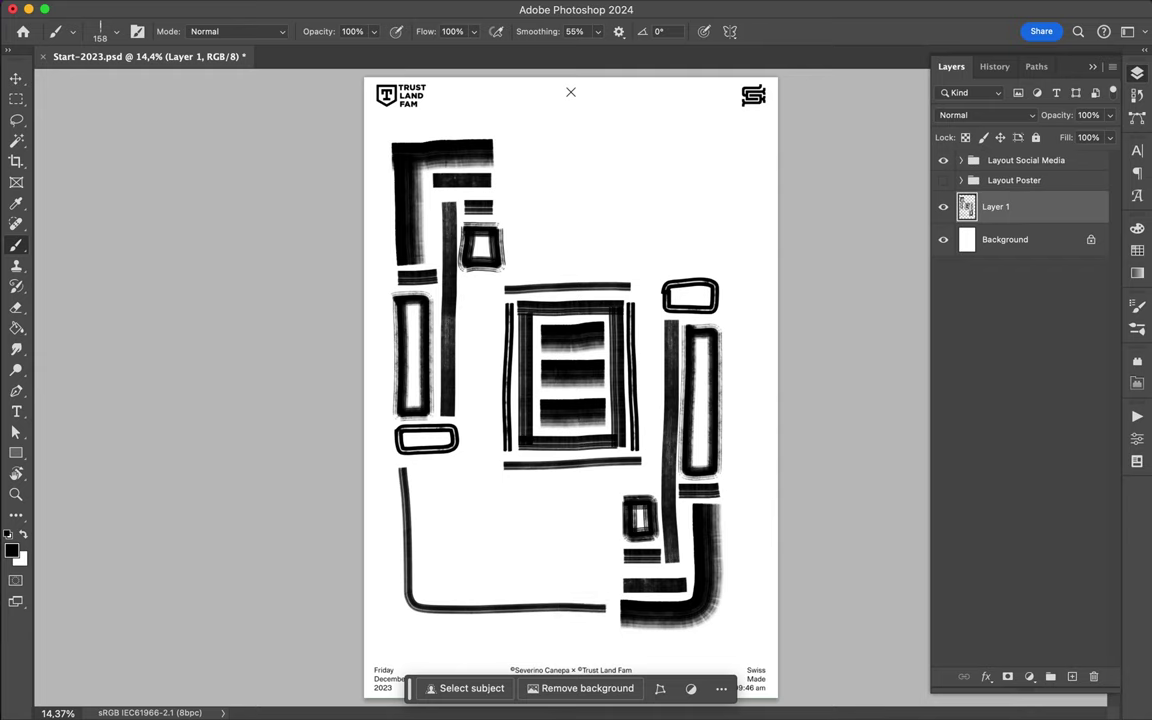
{"action": "mouse_move", "coordinate": [501, 144]}
{"action": "left_mouse_down"}
{"action": "mouse_move", "coordinate": [702, 147]}
{"action": "mouse_move", "coordinate": [705, 272]}
{"action": "left_mouse_up"}
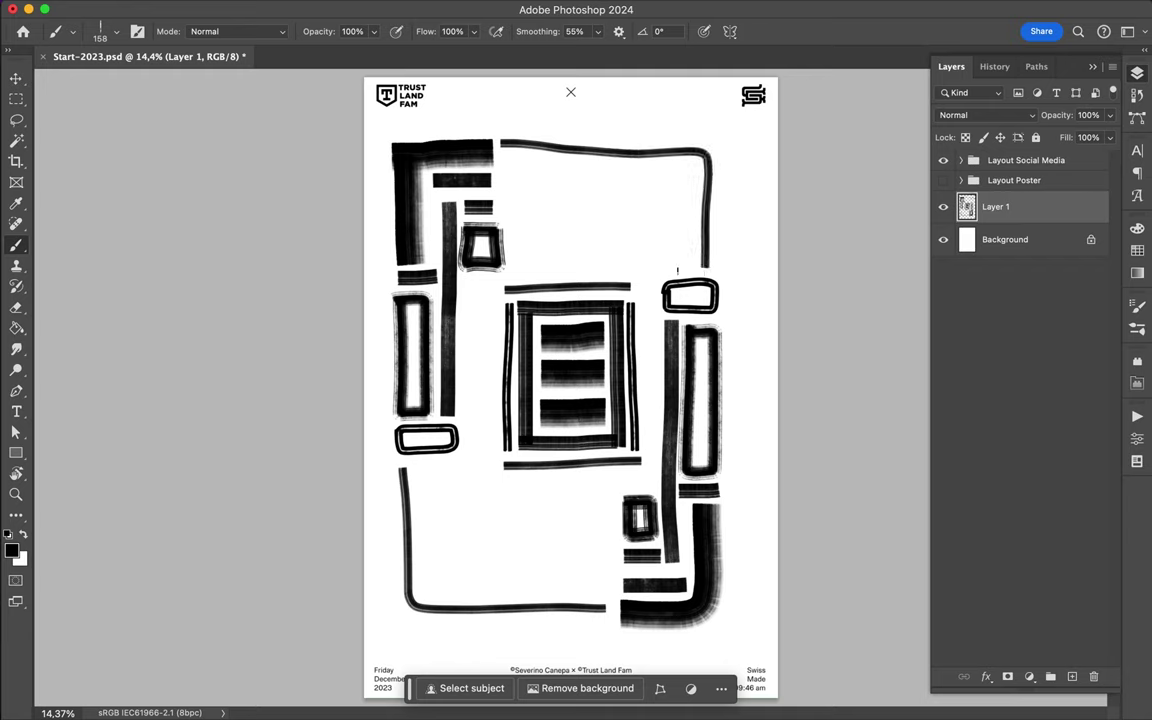
{"action": "left_click", "coordinate": [116, 32]}
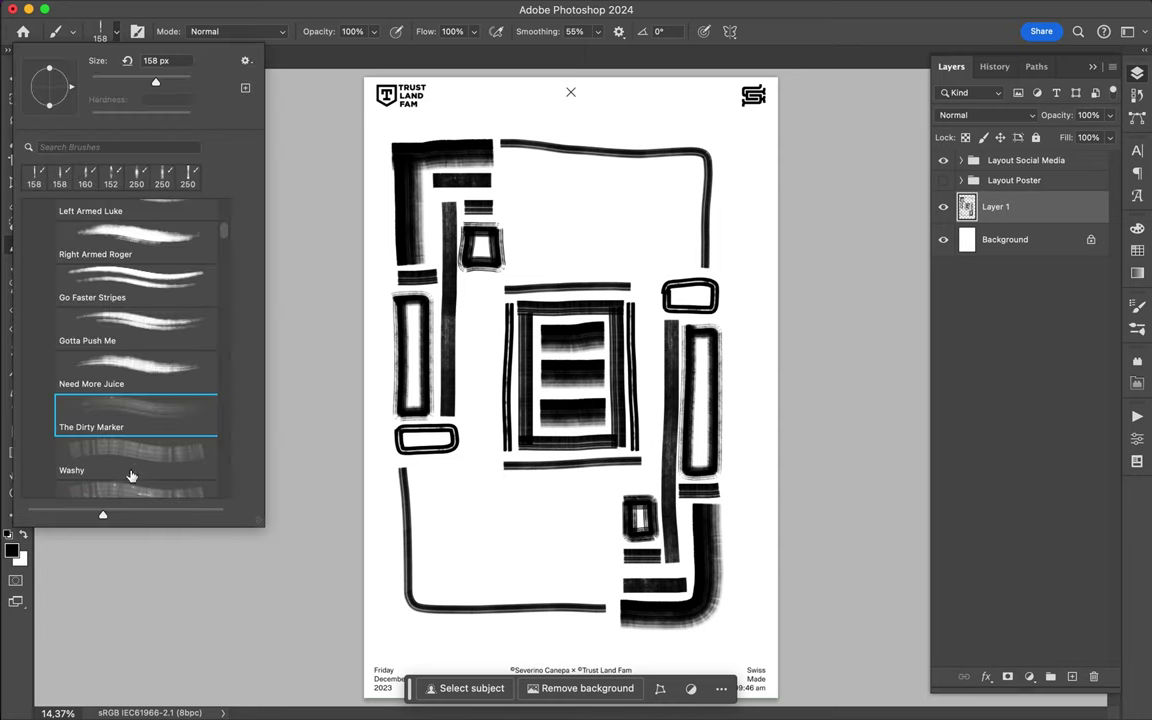
Keep the thin marker brush and draw small rings in the lower-left and top-right corners
{"action": "left_click", "coordinate": [203, 461]}
{"action": "left_click", "coordinate": [390, 505]}
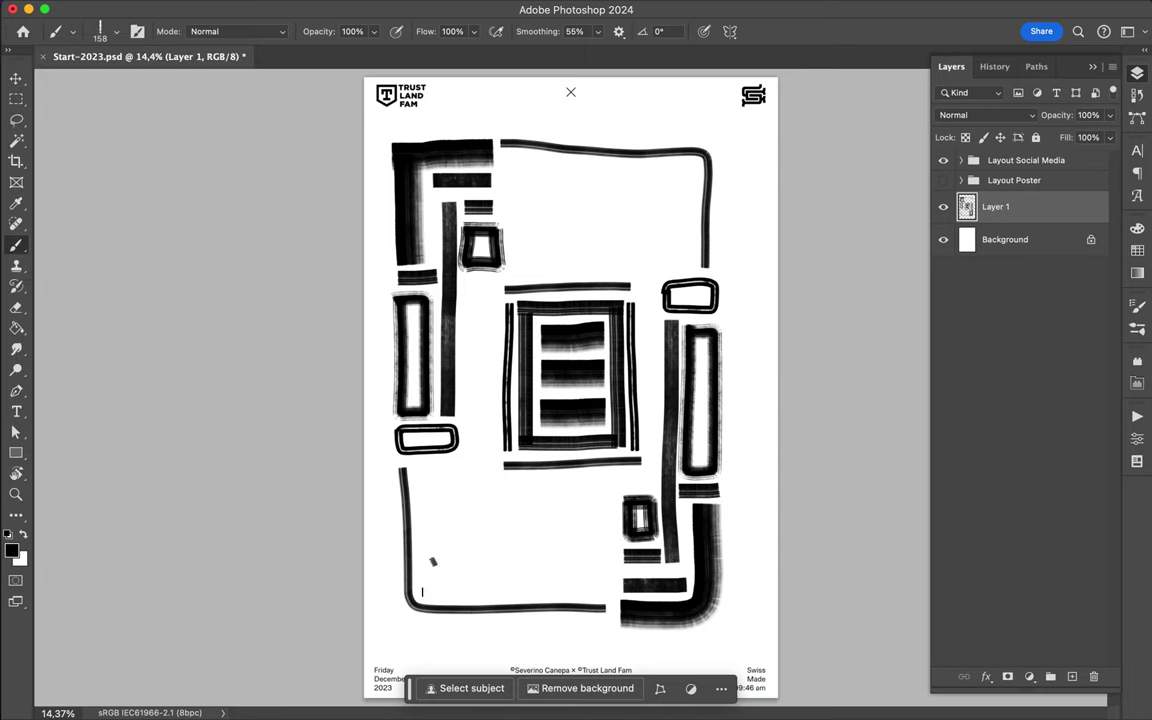
{"action": "mouse_move", "coordinate": [430, 596]}
{"action": "left_mouse_down"}
{"action": "mouse_move", "coordinate": [455, 570]}
{"action": "mouse_move", "coordinate": [431, 560]}
{"action": "left_mouse_up"}
{"action": "mouse_move", "coordinate": [671, 169]}
{"action": "left_mouse_down"}
{"action": "mouse_move", "coordinate": [676, 185]}
{"action": "mouse_move", "coordinate": [689, 179]}
{"action": "mouse_move", "coordinate": [678, 165]}
{"action": "left_mouse_up"}
Add thin vertical bars in the upper and lower-middle areas, plus small open boxes lower left and upper right
{"action": "left_click_drag", "start_coordinate": [504, 159], "coordinate": [511, 265]}
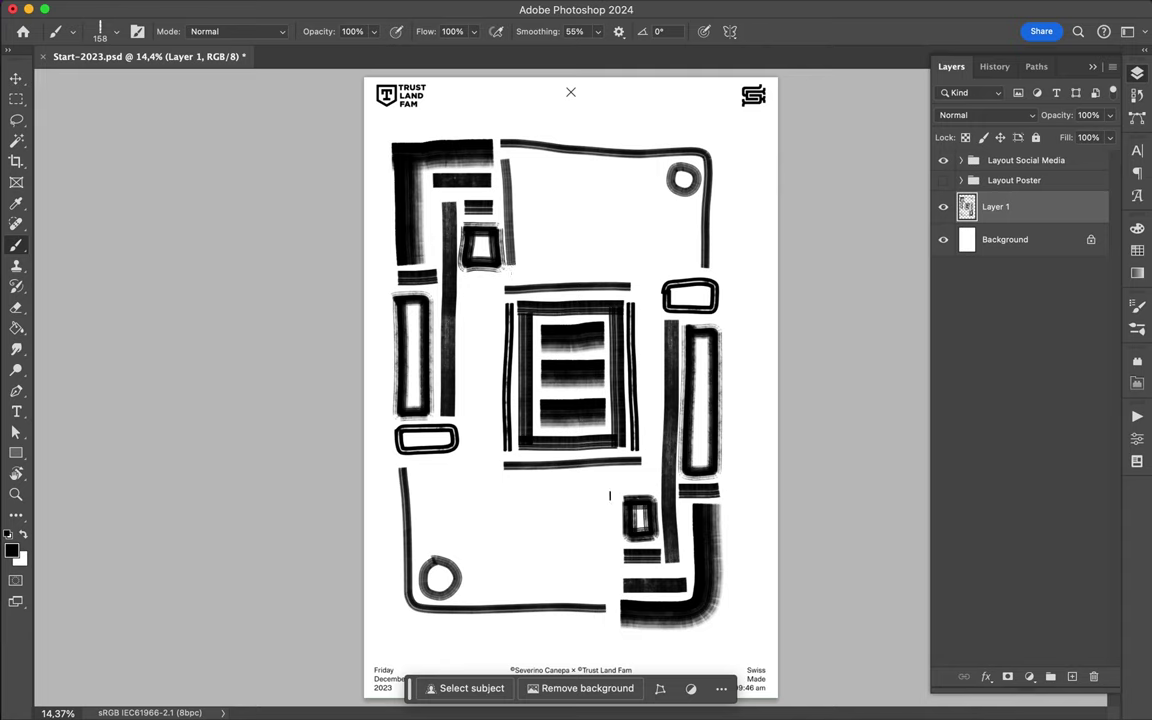
{"action": "left_click_drag", "start_coordinate": [608, 497], "coordinate": [609, 597]}
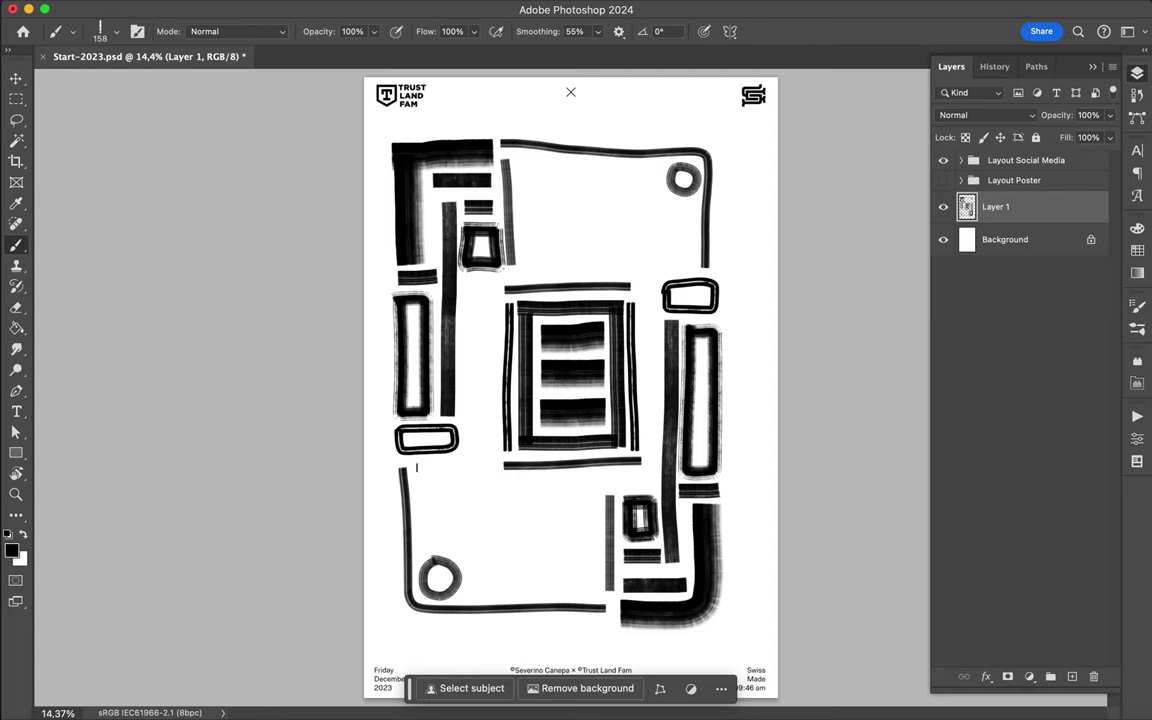
{"action": "mouse_move", "coordinate": [416, 474]}
{"action": "left_mouse_down"}
{"action": "mouse_move", "coordinate": [433, 488]}
{"action": "mouse_move", "coordinate": [458, 472]}
{"action": "mouse_move", "coordinate": [456, 462]}
{"action": "mouse_move", "coordinate": [415, 465]}
{"action": "left_mouse_up"}
{"action": "mouse_move", "coordinate": [663, 254]}
{"action": "left_mouse_down"}
{"action": "mouse_move", "coordinate": [672, 269]}
{"action": "mouse_move", "coordinate": [689, 267]}
{"action": "mouse_move", "coordinate": [694, 251]}
{"action": "mouse_move", "coordinate": [664, 252]}
{"action": "left_mouse_up"}
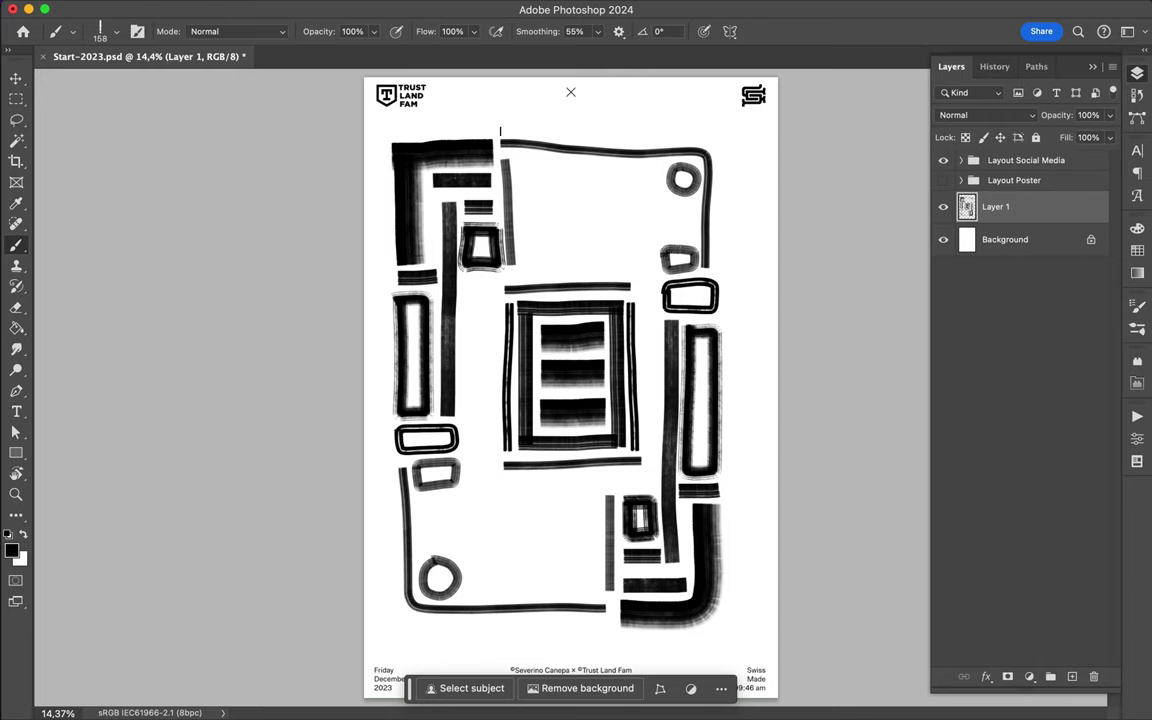
Add short bars above the top outline and along the bottom edge
{"action": "left_click_drag", "start_coordinate": [500, 129], "coordinate": [572, 129]}
{"action": "left_click_drag", "start_coordinate": [590, 624], "coordinate": [539, 624]}
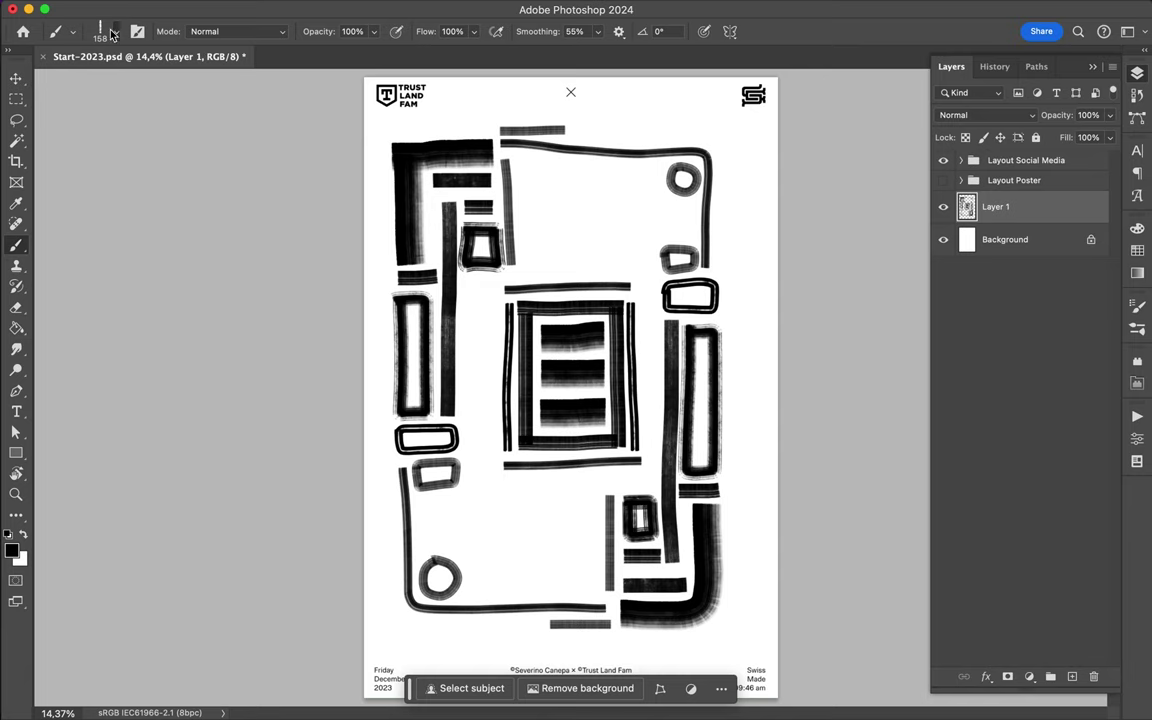
{"action": "left_click", "coordinate": [117, 33]}
{"action": "left_click", "coordinate": [128, 487]}
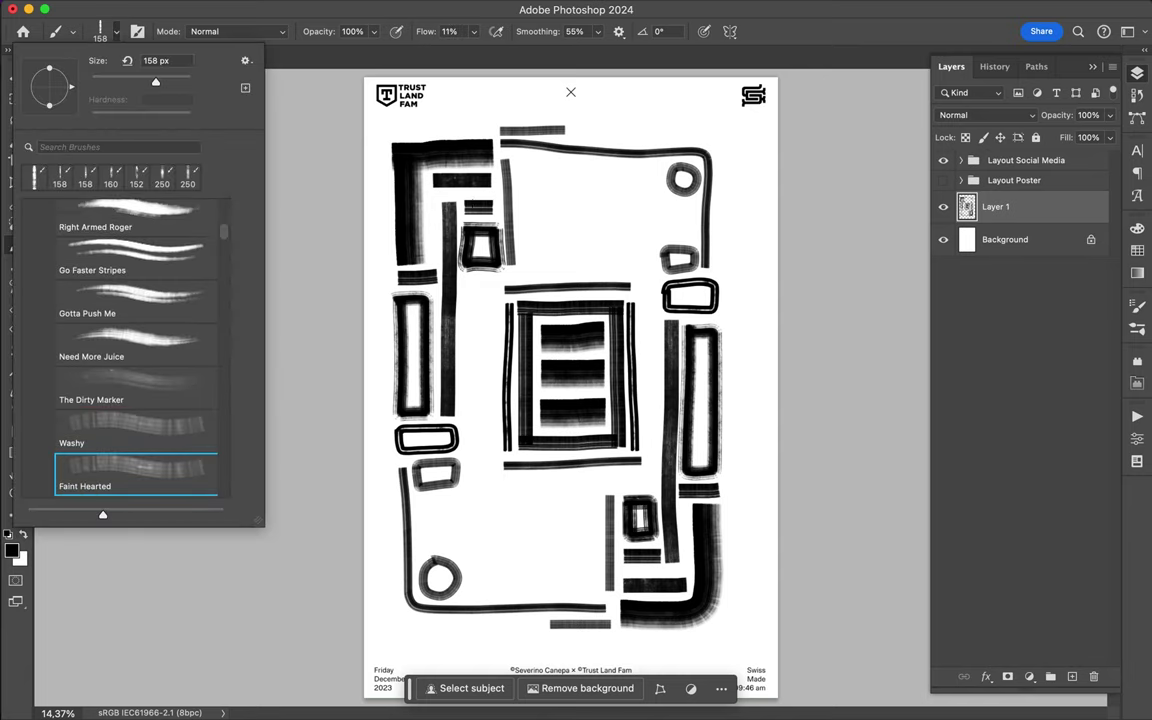
With the Faint Hearted brush, paint pale grey bars top and bottom plus small corner boxes
{"action": "left_click", "coordinate": [519, 163]}
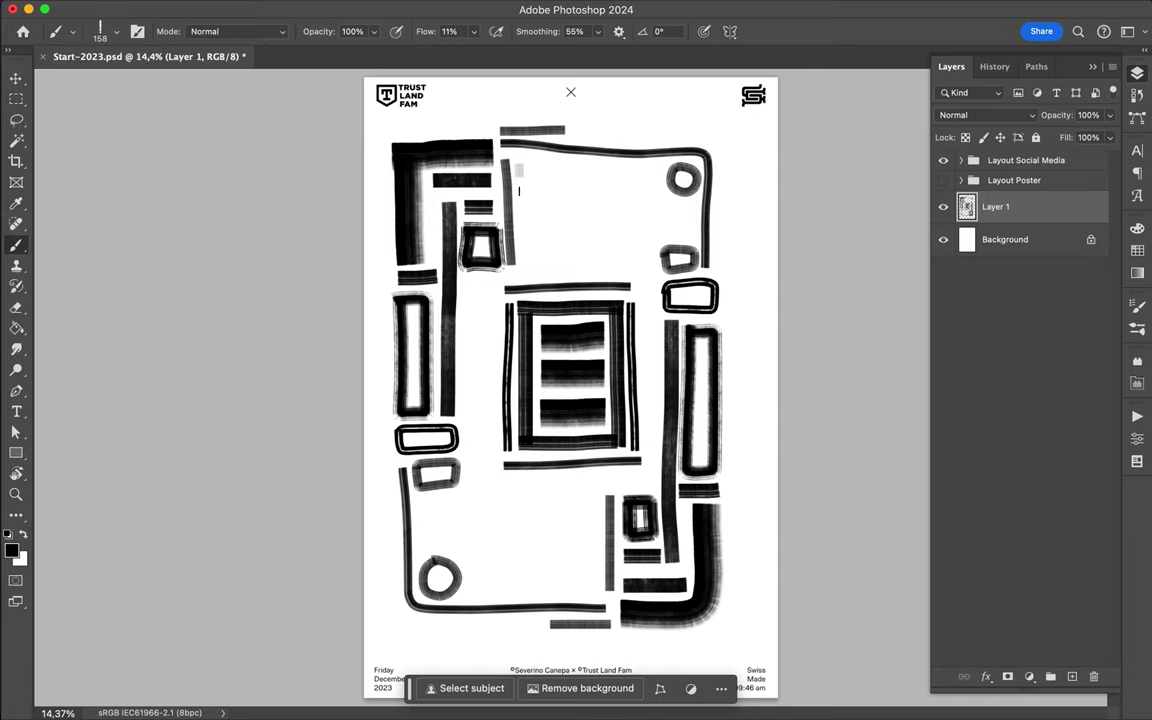
{"action": "mouse_move", "coordinate": [528, 186]}
{"action": "left_mouse_down"}
{"action": "mouse_move", "coordinate": [651, 184]}
{"action": "mouse_move", "coordinate": [652, 167]}
{"action": "mouse_move", "coordinate": [521, 171]}
{"action": "mouse_move", "coordinate": [517, 182]}
{"action": "left_mouse_up"}
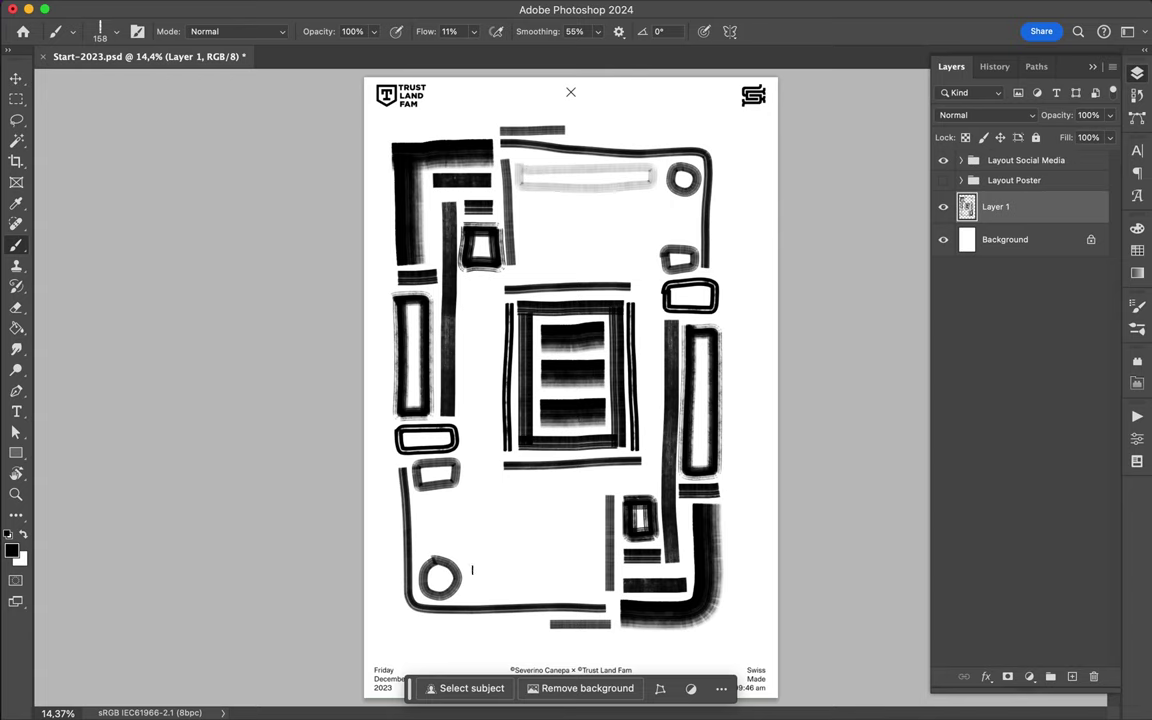
{"action": "mouse_move", "coordinate": [472, 589]}
{"action": "left_mouse_down"}
{"action": "mouse_move", "coordinate": [578, 591]}
{"action": "mouse_move", "coordinate": [538, 567]}
{"action": "mouse_move", "coordinate": [464, 570]}
{"action": "left_mouse_up"}
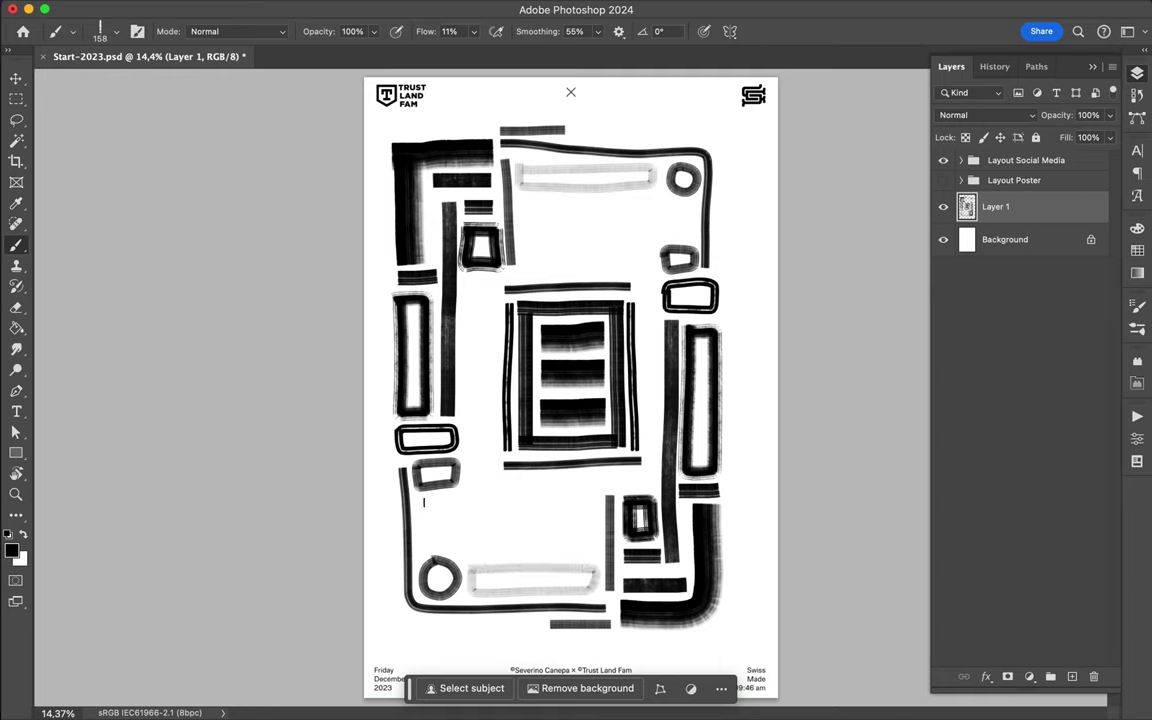
{"action": "mouse_move", "coordinate": [421, 500]}
{"action": "left_mouse_down"}
{"action": "mouse_move", "coordinate": [423, 535]}
{"action": "mouse_move", "coordinate": [462, 549]}
{"action": "mouse_move", "coordinate": [457, 508]}
{"action": "mouse_move", "coordinate": [417, 502]}
{"action": "left_mouse_up"}
{"action": "mouse_move", "coordinate": [664, 204]}
{"action": "left_mouse_down"}
{"action": "mouse_move", "coordinate": [667, 237]}
{"action": "mouse_move", "coordinate": [692, 236]}
{"action": "mouse_move", "coordinate": [691, 206]}
{"action": "mouse_move", "coordinate": [660, 207]}
{"action": "left_mouse_up"}
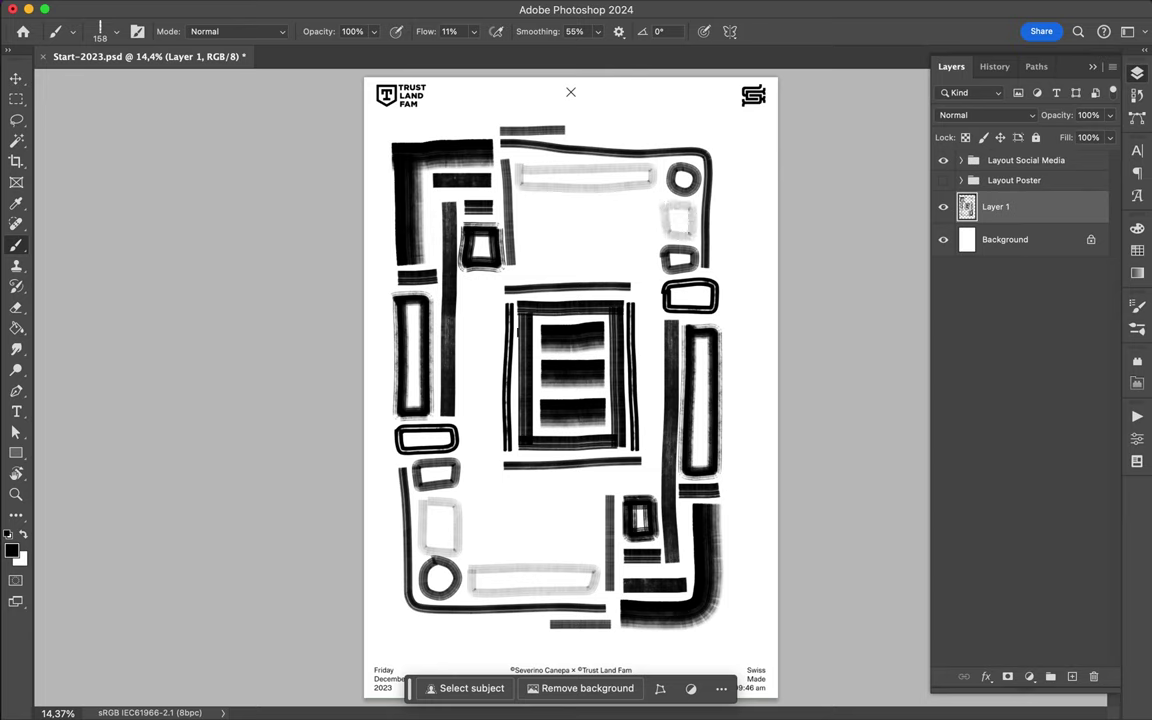
Paint faint grey bars on all four sides of the central frame
{"action": "left_click_drag", "start_coordinate": [464, 279], "coordinate": [466, 479]}
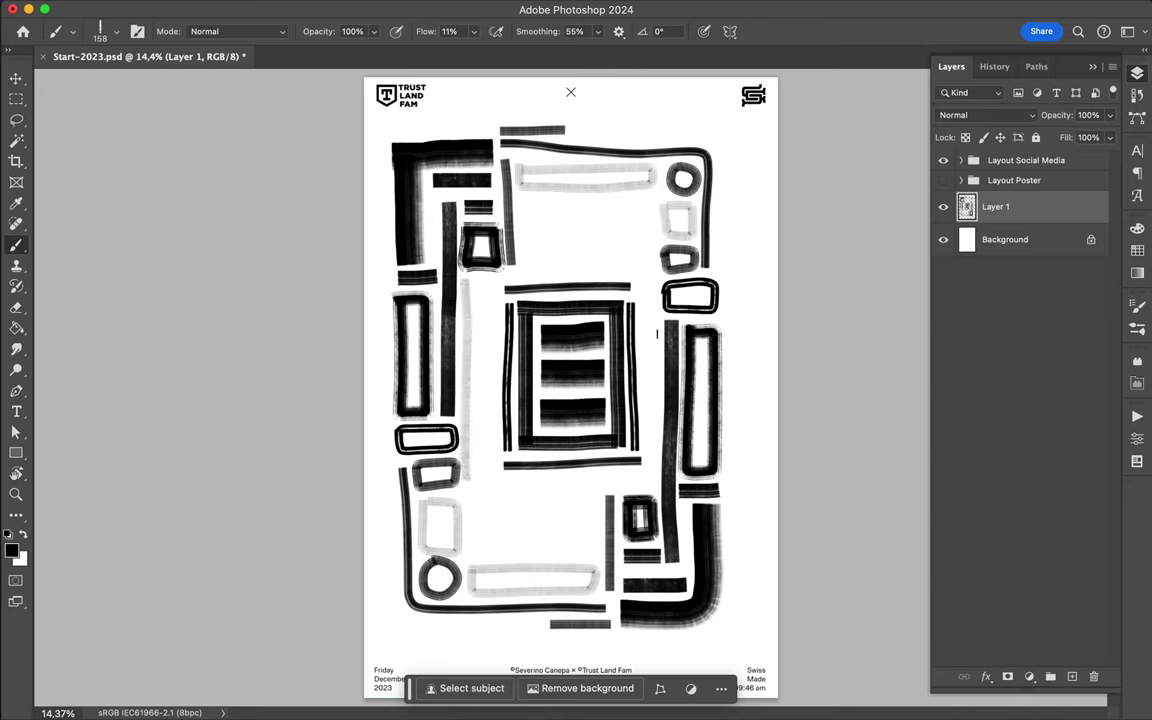
{"action": "left_click_drag", "start_coordinate": [651, 323], "coordinate": [653, 492]}
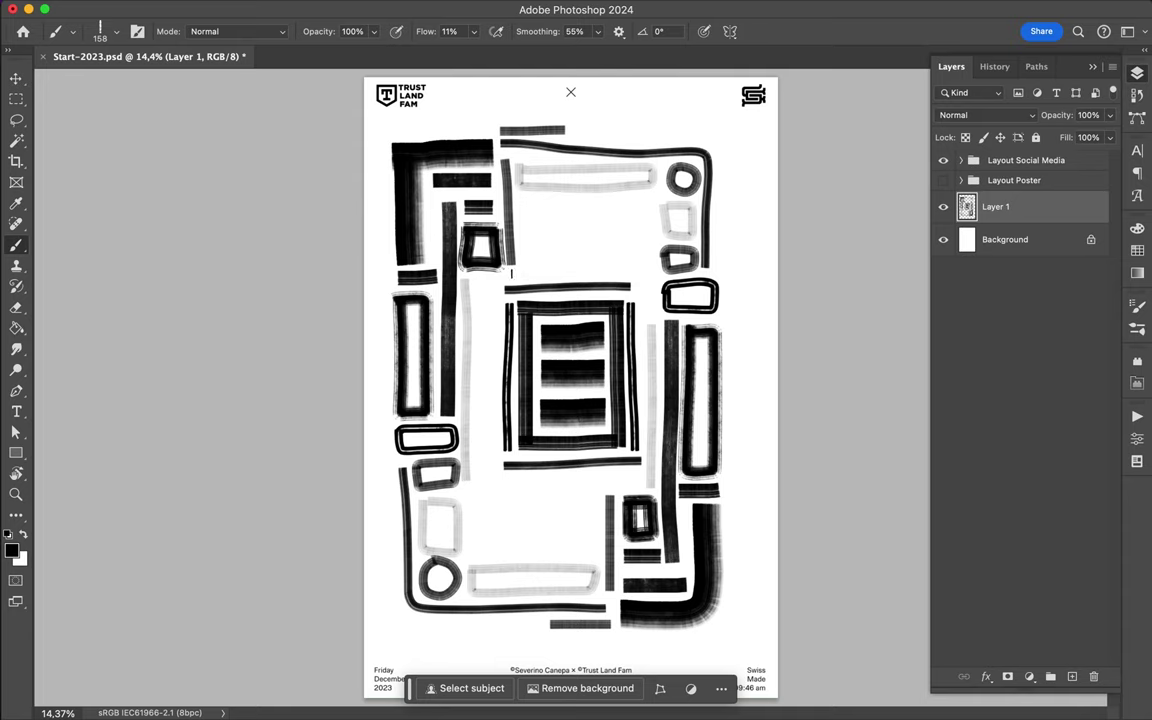
{"action": "left_click_drag", "start_coordinate": [529, 273], "coordinate": [656, 271]}
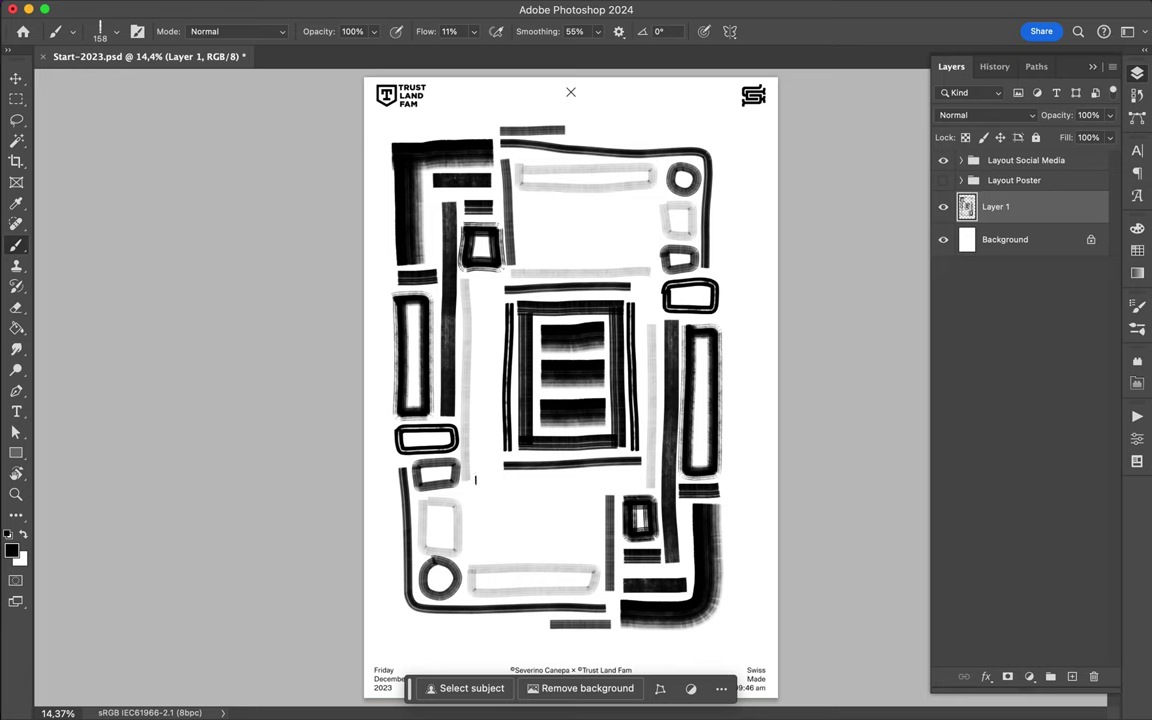
{"action": "left_click_drag", "start_coordinate": [477, 479], "coordinate": [640, 474]}
{"action": "left_click", "coordinate": [114, 33]}
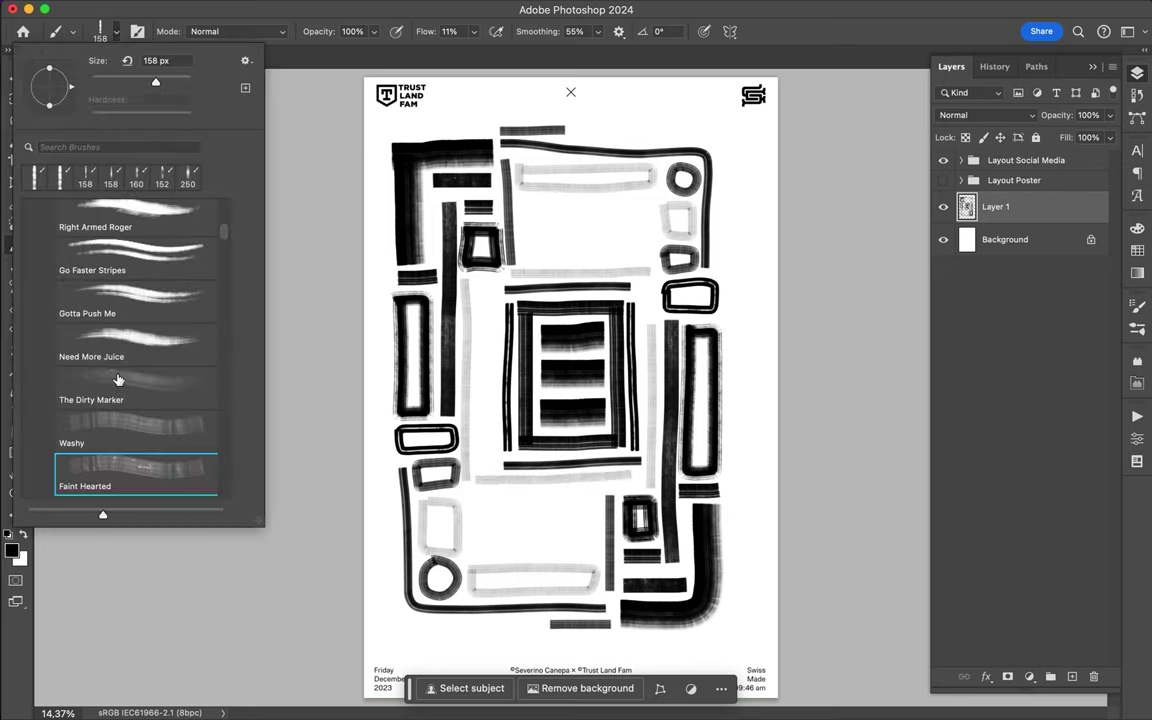
Switch to the Heavy Duty Wet Wipe brush and paint a tall black rectangle lower left
{"action": "scroll", "coordinate": [123, 447], "scroll_direction": "down", "scroll_amount": 2}
{"action": "left_click", "coordinate": [123, 442]}
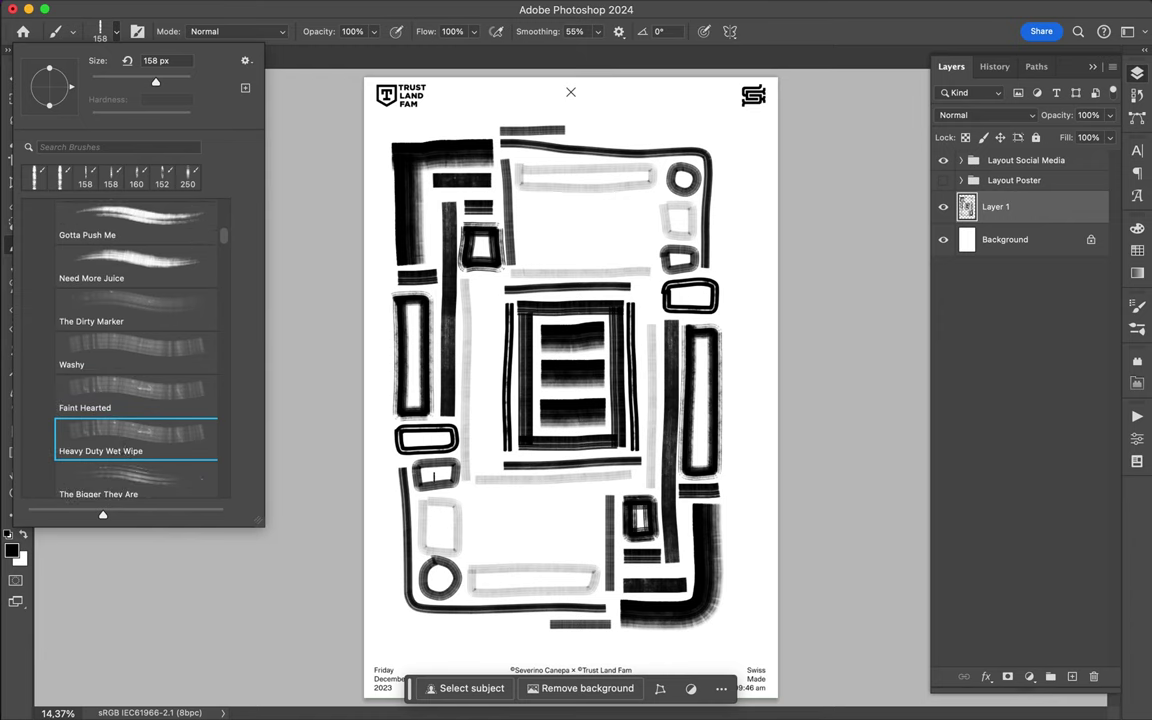
{"action": "left_click", "coordinate": [467, 502]}
{"action": "left_click_drag", "start_coordinate": [467, 502], "coordinate": [470, 556]}
{"action": "left_click_drag", "start_coordinate": [491, 555], "coordinate": [468, 497]}
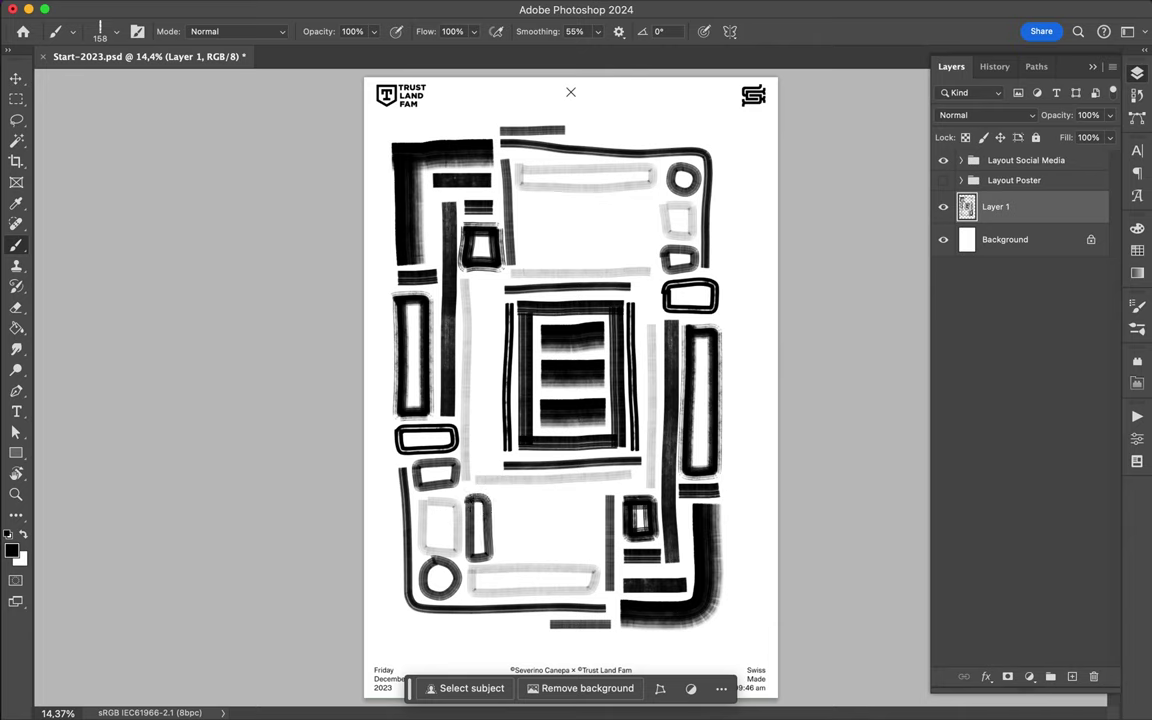
Paint a tall black rectangle upper right plus short black bars across the poster
{"action": "mouse_move", "coordinate": [630, 198]}
{"action": "left_mouse_down"}
{"action": "mouse_move", "coordinate": [650, 246]}
{"action": "mouse_move", "coordinate": [651, 206]}
{"action": "mouse_move", "coordinate": [630, 198]}
{"action": "left_mouse_up"}
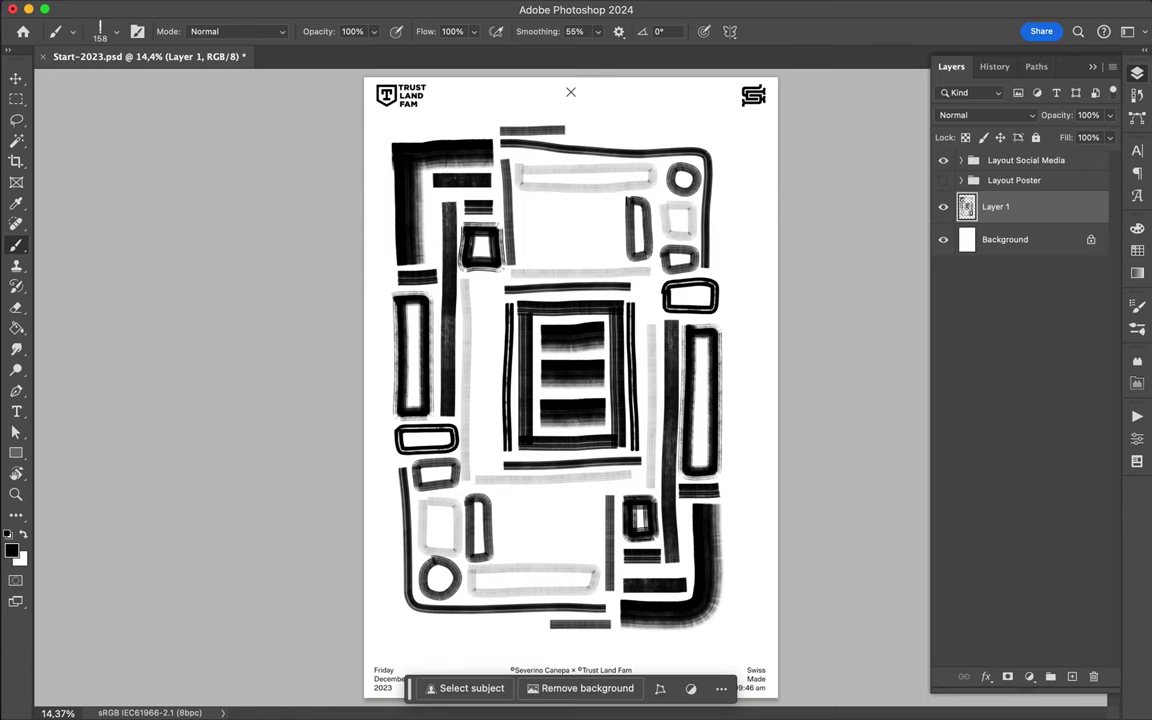
{"action": "left_click_drag", "start_coordinate": [520, 204], "coordinate": [613, 203]}
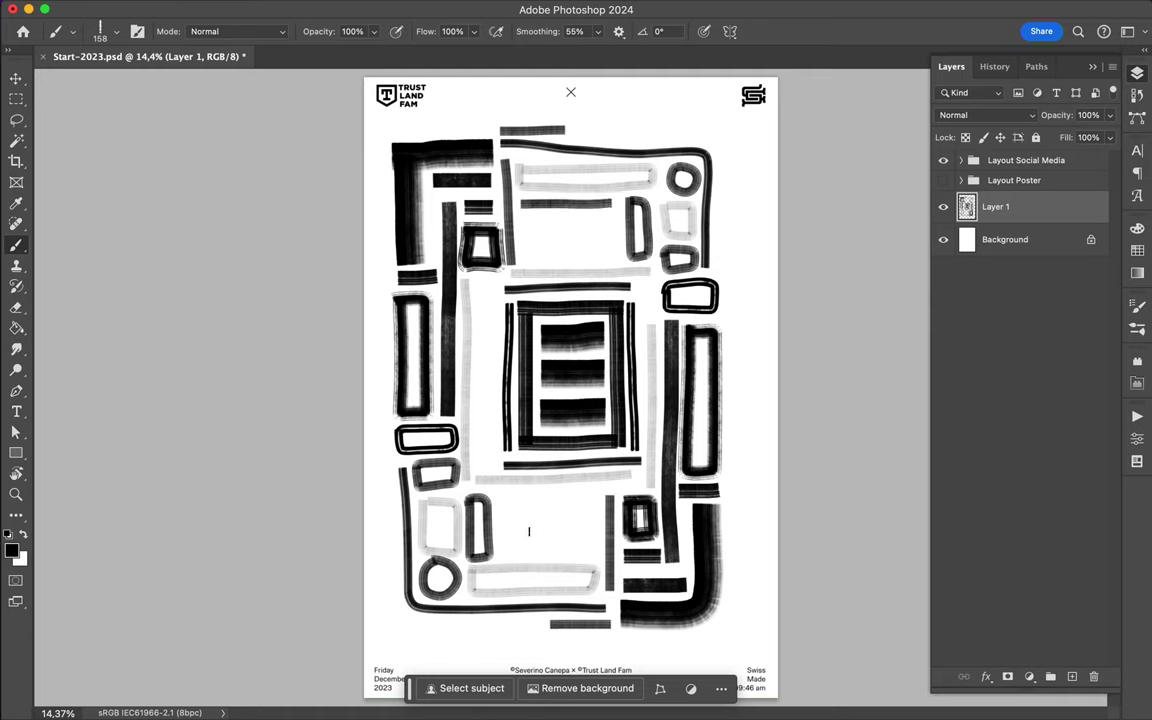
{"action": "left_click_drag", "start_coordinate": [502, 551], "coordinate": [594, 550]}
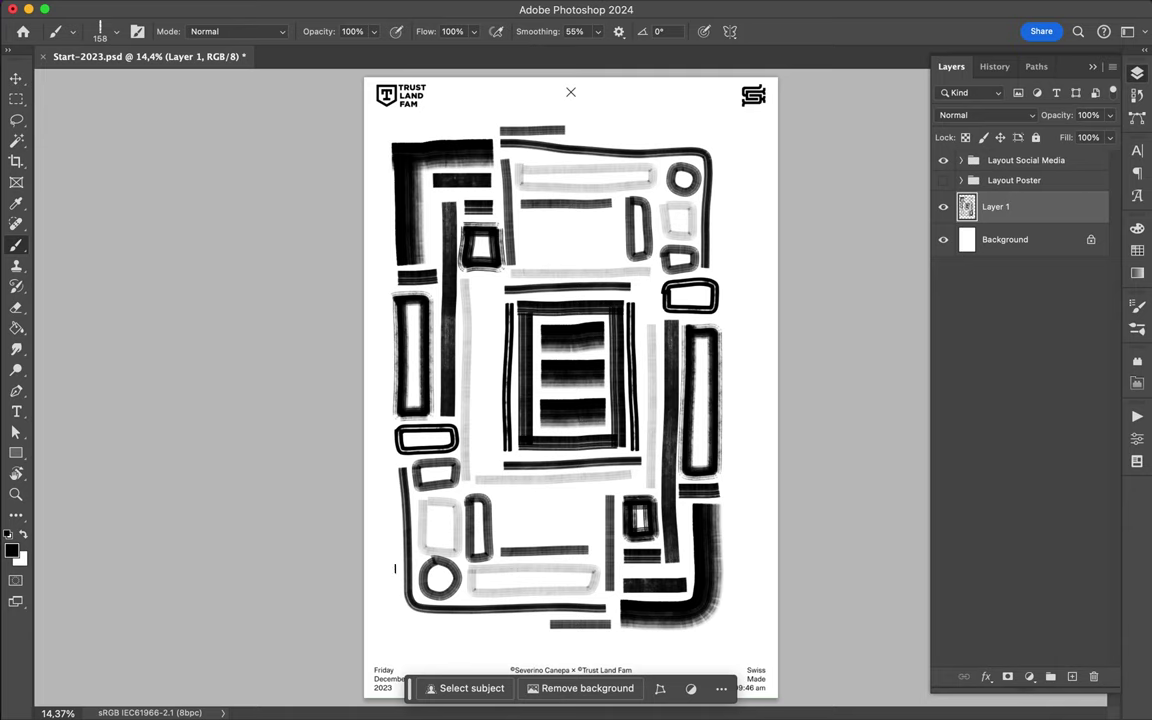
{"action": "left_click_drag", "start_coordinate": [394, 568], "coordinate": [394, 613]}
{"action": "left_click_drag", "start_coordinate": [718, 147], "coordinate": [722, 208]}
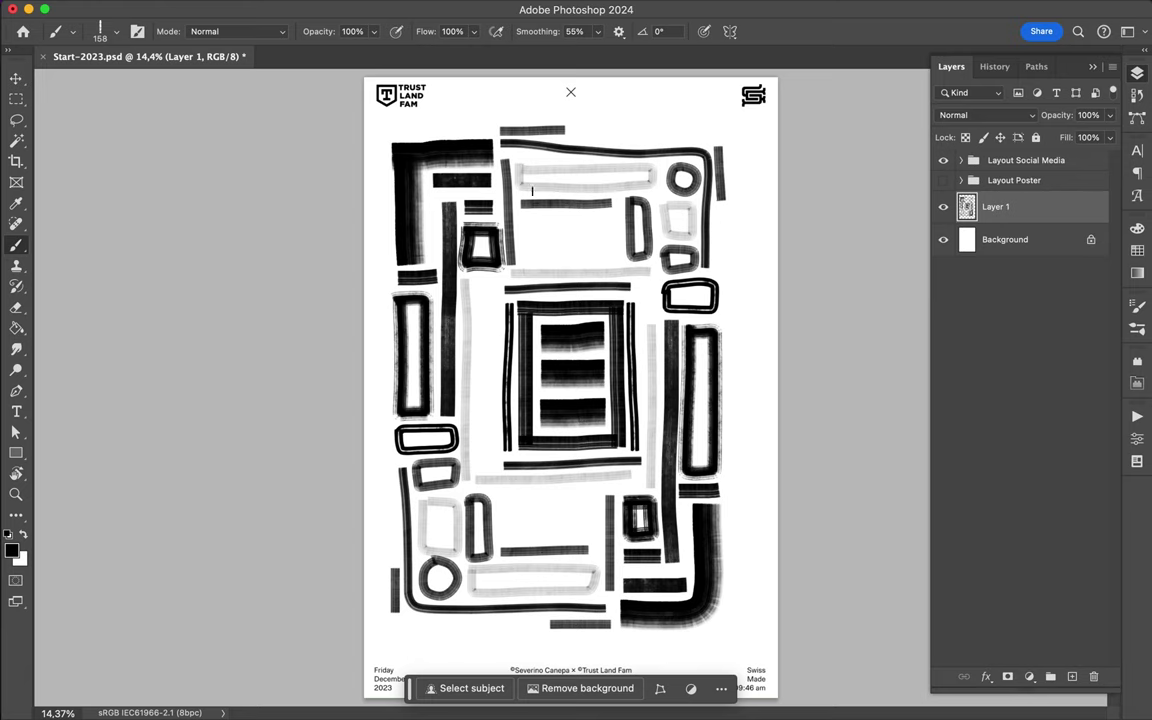
{"action": "left_click", "coordinate": [116, 33]}
Switch to The Bigger They Are brush and paint double-line rectangles in the lower and upper middle
{"action": "scroll", "coordinate": [140, 318], "scroll_direction": "down", "scroll_amount": 1}
{"action": "scroll", "coordinate": [140, 318], "scroll_direction": "down", "scroll_amount": 1}
{"action": "left_click", "coordinate": [135, 385]}
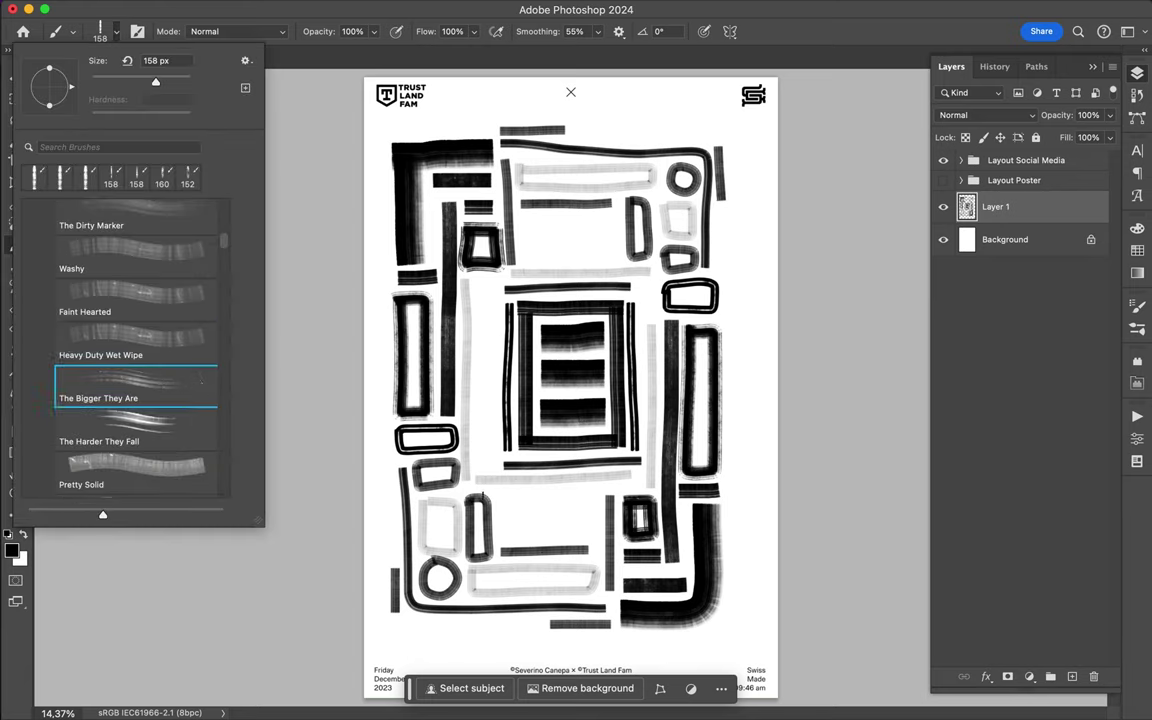
{"action": "left_click", "coordinate": [502, 499]}
{"action": "mouse_move", "coordinate": [502, 496]}
{"action": "left_mouse_down"}
{"action": "mouse_move", "coordinate": [594, 494]}
{"action": "mouse_move", "coordinate": [590, 535]}
{"action": "mouse_move", "coordinate": [507, 539]}
{"action": "mouse_move", "coordinate": [502, 495]}
{"action": "left_mouse_up"}
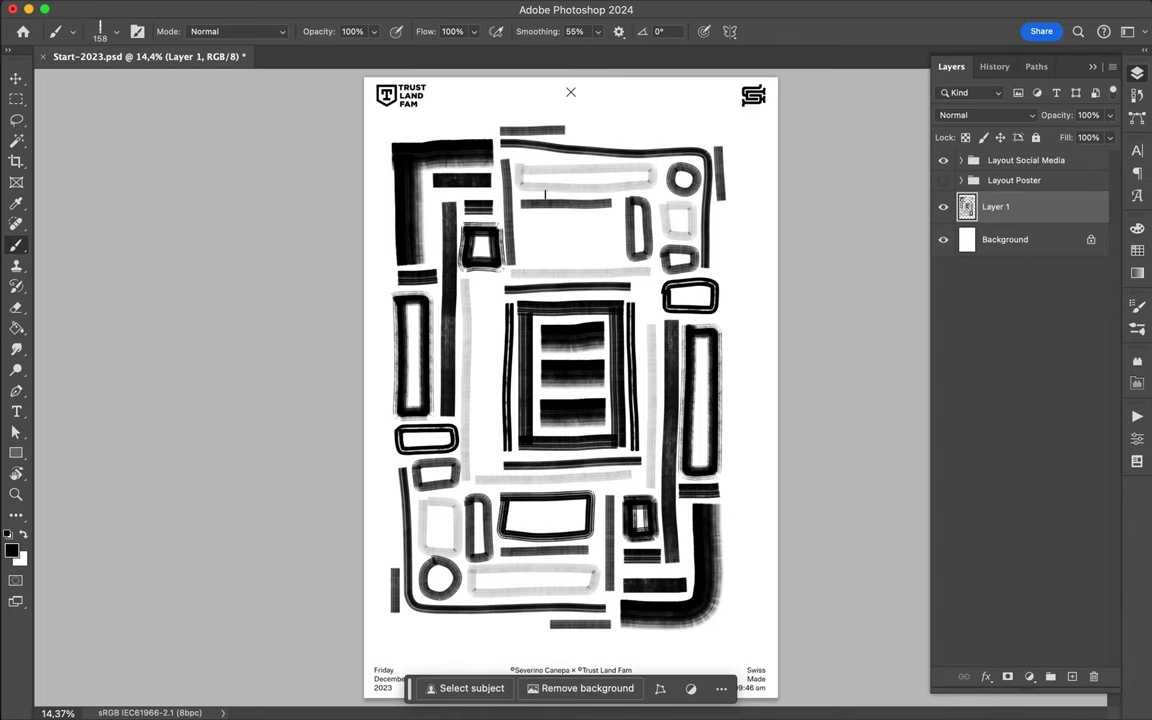
{"action": "mouse_move", "coordinate": [523, 217]}
{"action": "left_mouse_down"}
{"action": "mouse_move", "coordinate": [525, 248]}
{"action": "mouse_move", "coordinate": [555, 259]}
{"action": "mouse_move", "coordinate": [612, 250]}
{"action": "mouse_move", "coordinate": [608, 216]}
{"action": "mouse_move", "coordinate": [485, 197]}
{"action": "left_mouse_up"}
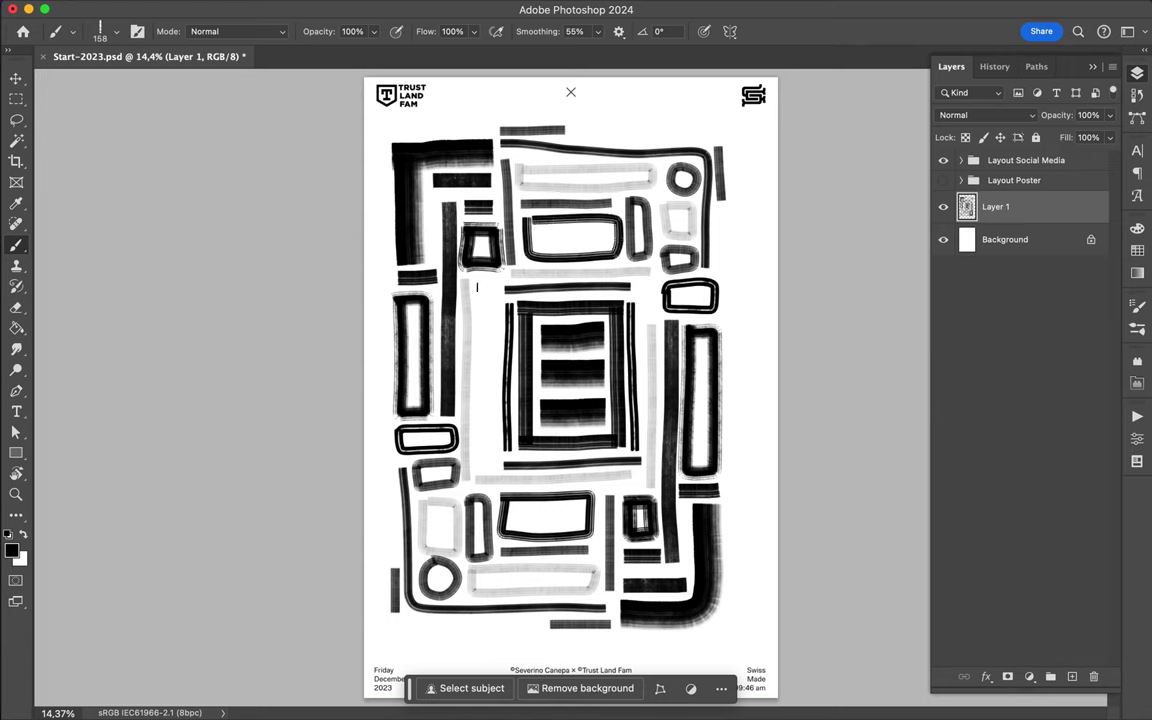
Add a small ring and tall narrow box left of centre, plus short black bars
{"action": "mouse_move", "coordinate": [477, 286]}
{"action": "left_mouse_down"}
{"action": "mouse_move", "coordinate": [494, 302]}
{"action": "mouse_move", "coordinate": [477, 288]}
{"action": "left_mouse_up"}
{"action": "mouse_move", "coordinate": [490, 318]}
{"action": "left_mouse_down"}
{"action": "mouse_move", "coordinate": [494, 404]}
{"action": "mouse_move", "coordinate": [478, 438]}
{"action": "mouse_move", "coordinate": [481, 316]}
{"action": "left_mouse_up"}
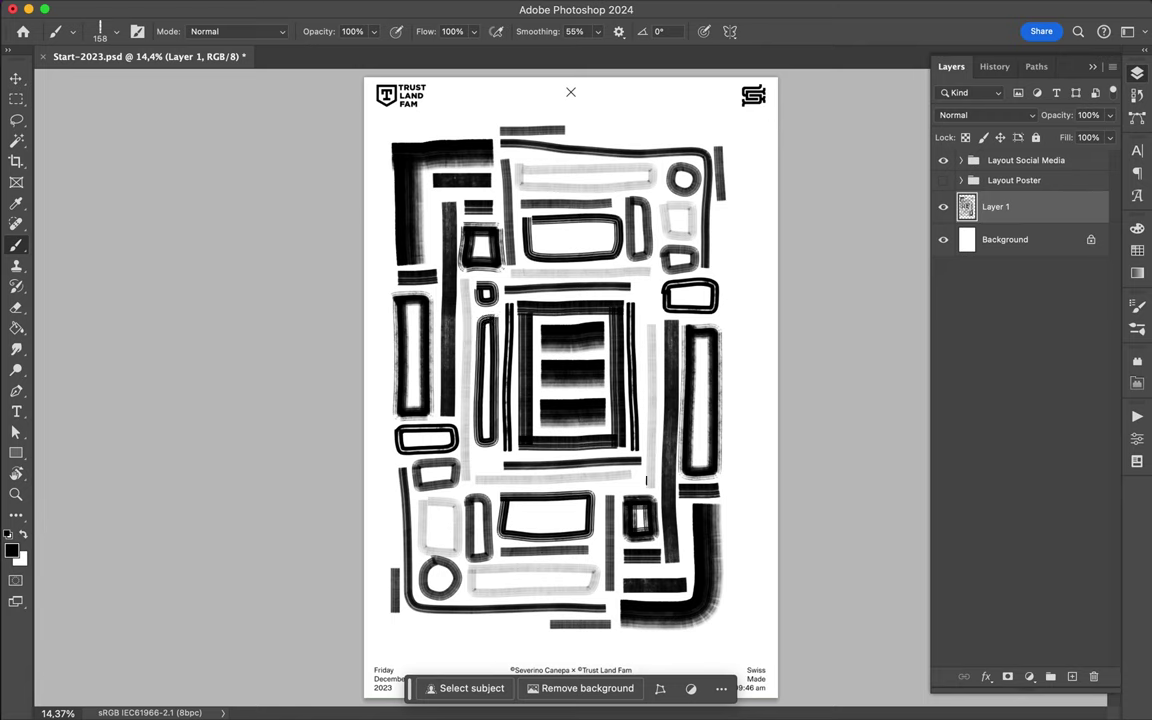
{"action": "left_click_drag", "start_coordinate": [618, 487], "coordinate": [632, 488]}
{"action": "left_click_drag", "start_coordinate": [645, 281], "coordinate": [645, 312]}
{"action": "left_click_drag", "start_coordinate": [477, 461], "coordinate": [492, 461]}
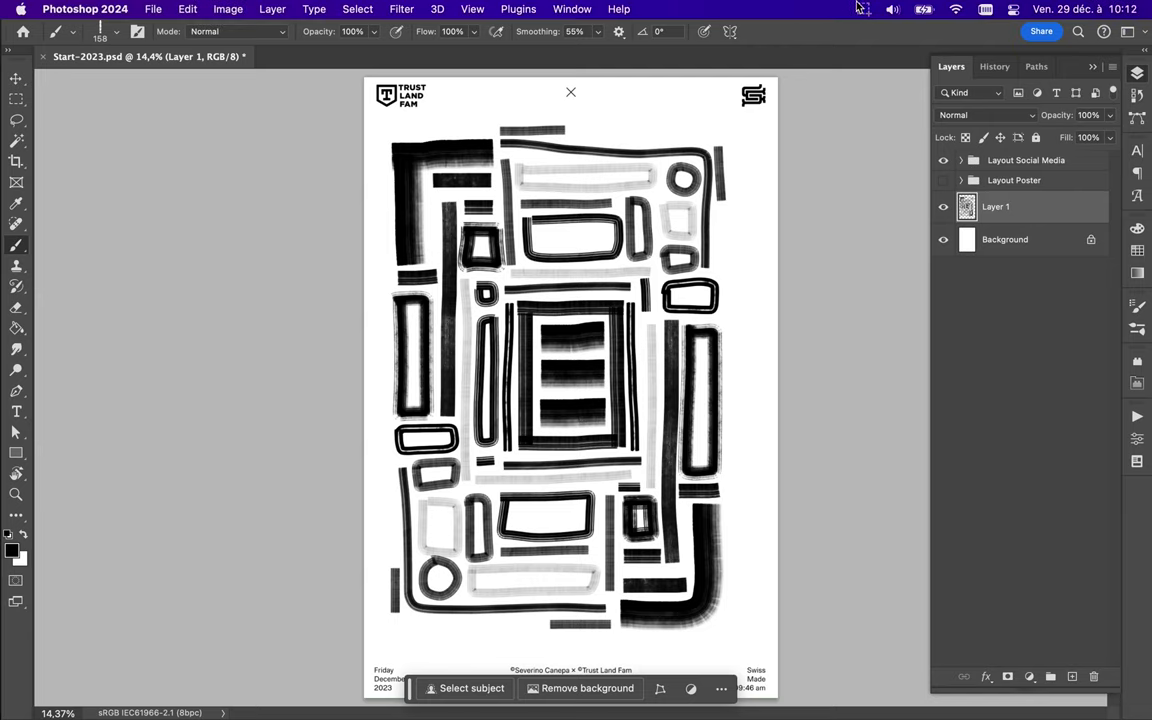
{"action": "left_click", "coordinate": [863, 9]}
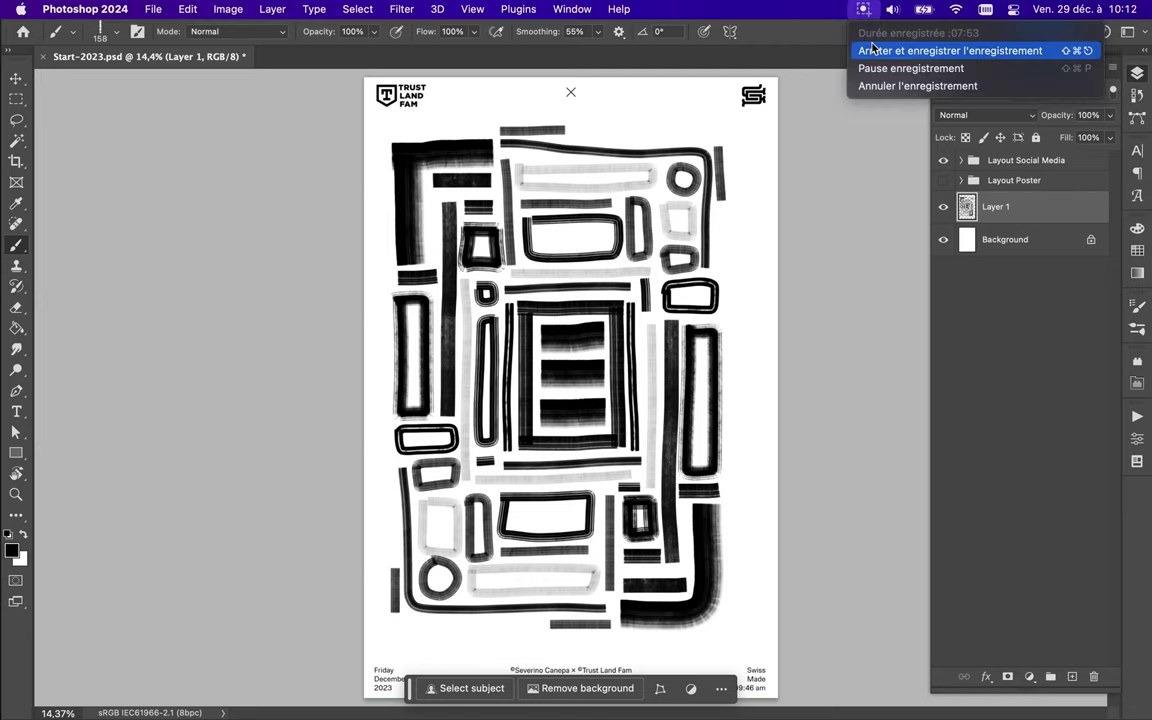
Stop and save the screen recording with 'Arrêter et enregistrer'
{"action": "left_click", "coordinate": [940, 50]}
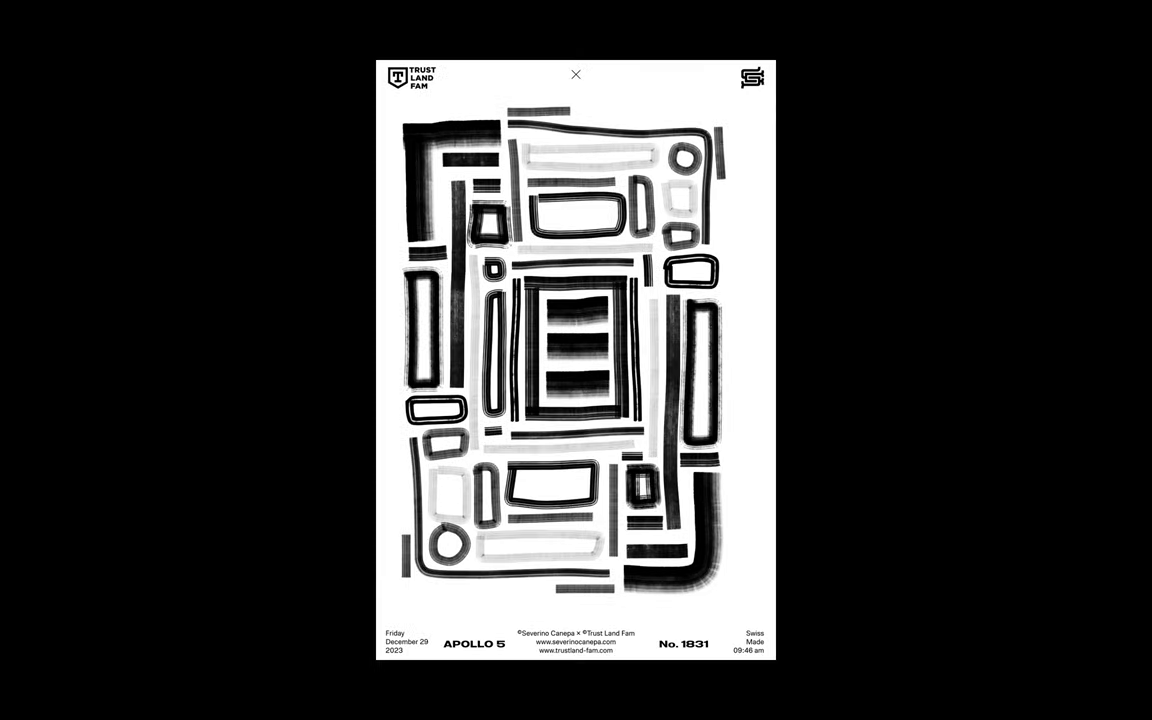